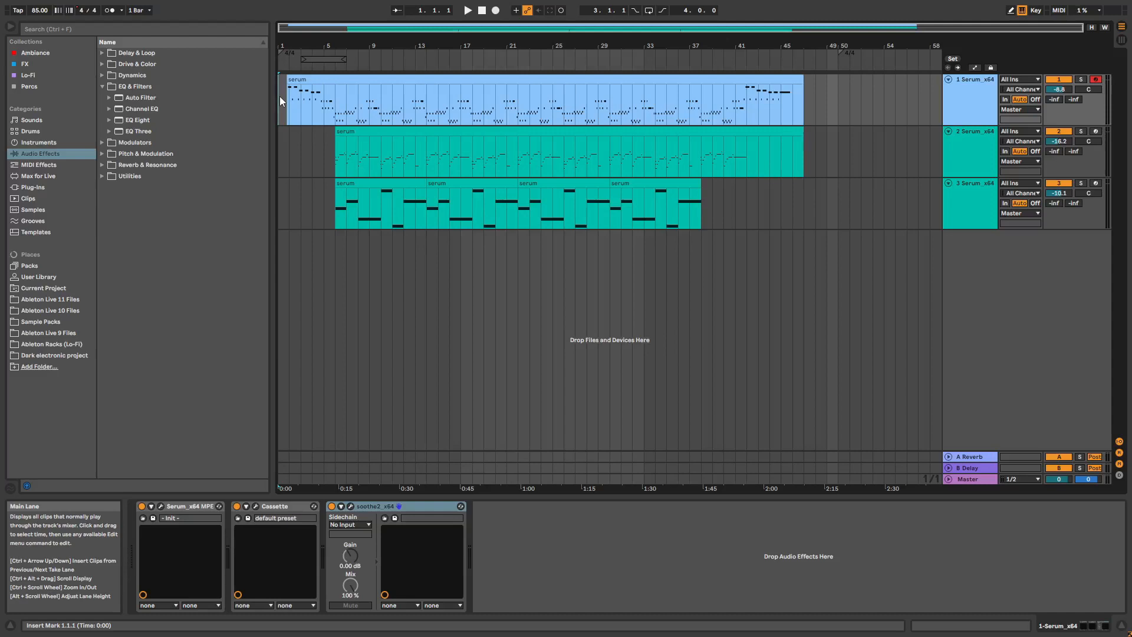
Open the Serum instrument on track 1 to view its current patch, and close it again
mouse_move(286, 30)
mouse_down()
mouse_move(303, 79)
mouse_move(288, 29)
mouse_up()
click(160, 506)
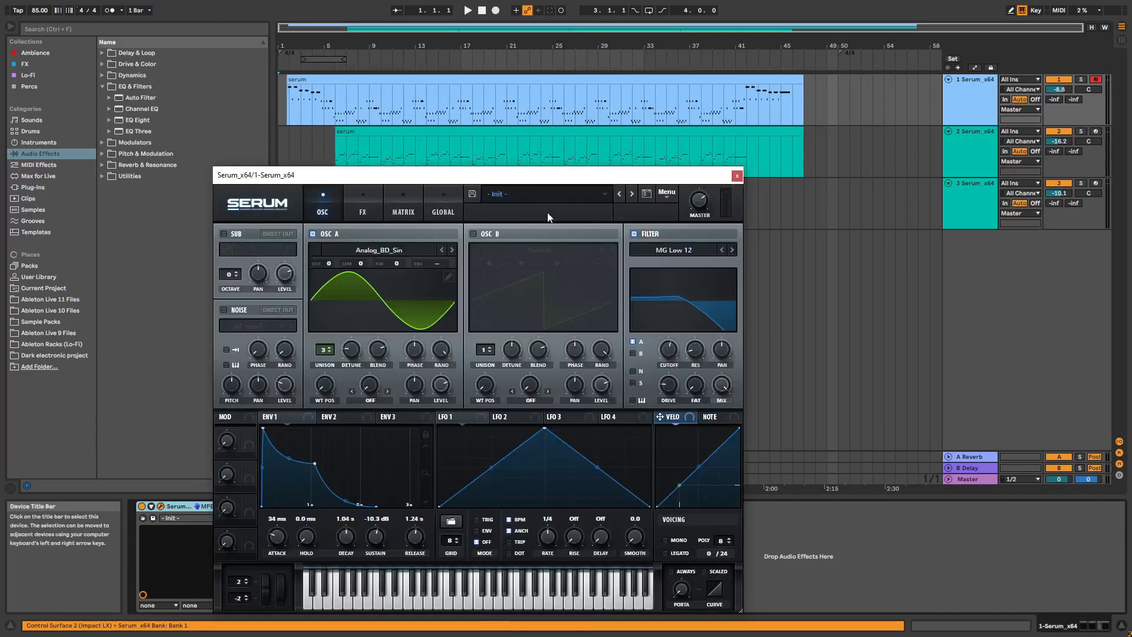
drag(471, 175, 489, 138)
click(755, 139)
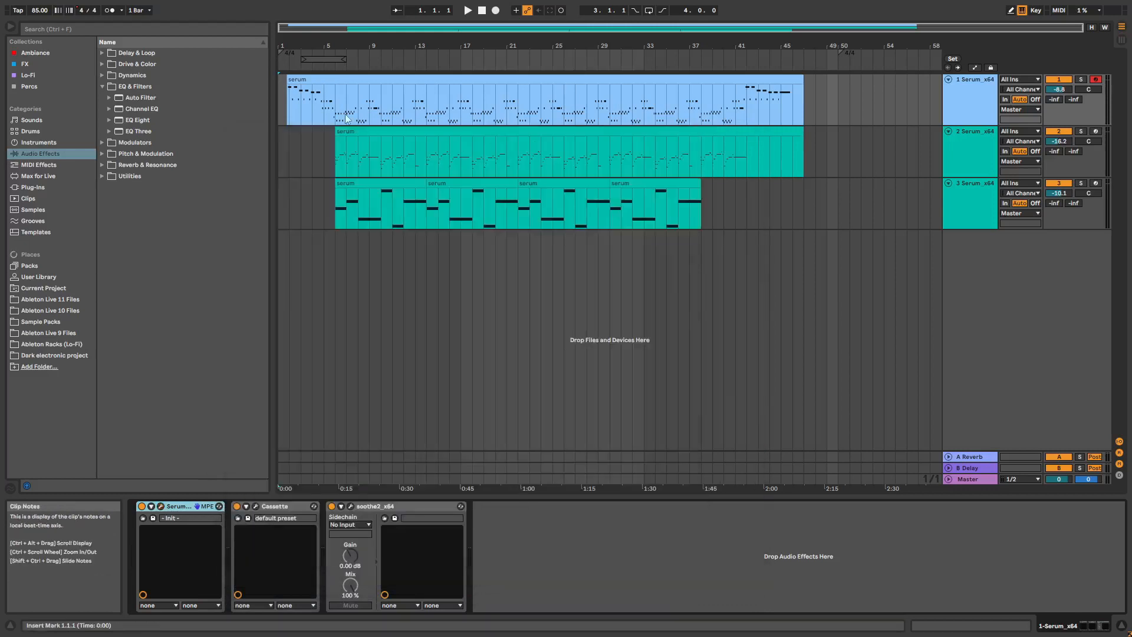
Play the arrangement from the start of the first Serum clip to hear the full sound
mouse_move(288, 24)
mouse_down()
mouse_move(288, 50)
mouse_move(288, 24)
mouse_up()
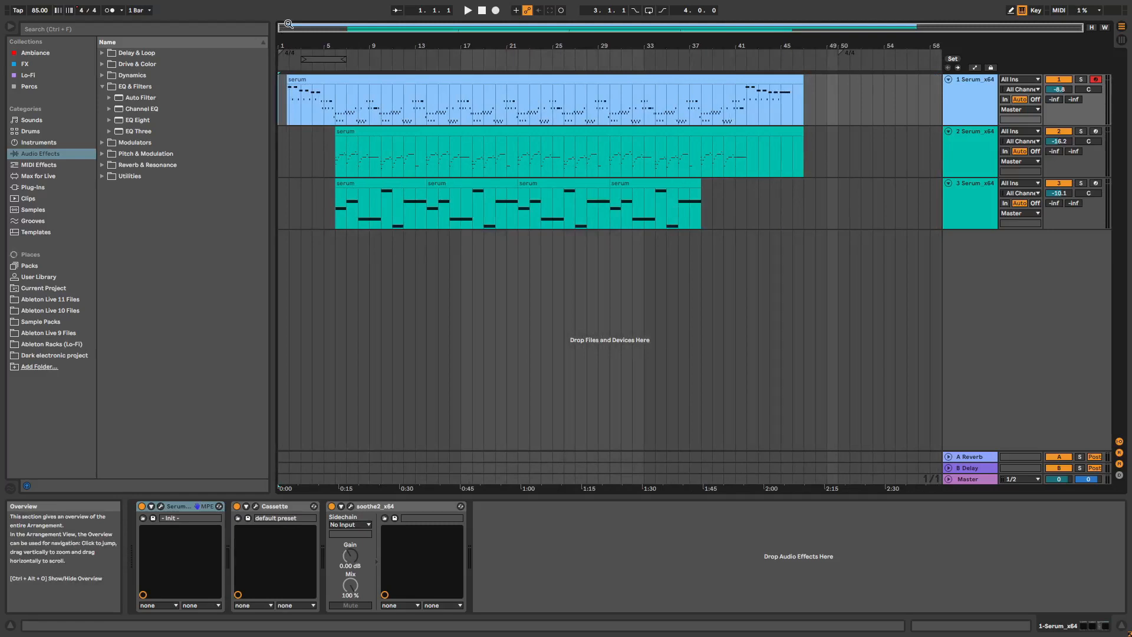
drag(288, 24, 310, 105)
click(316, 106)
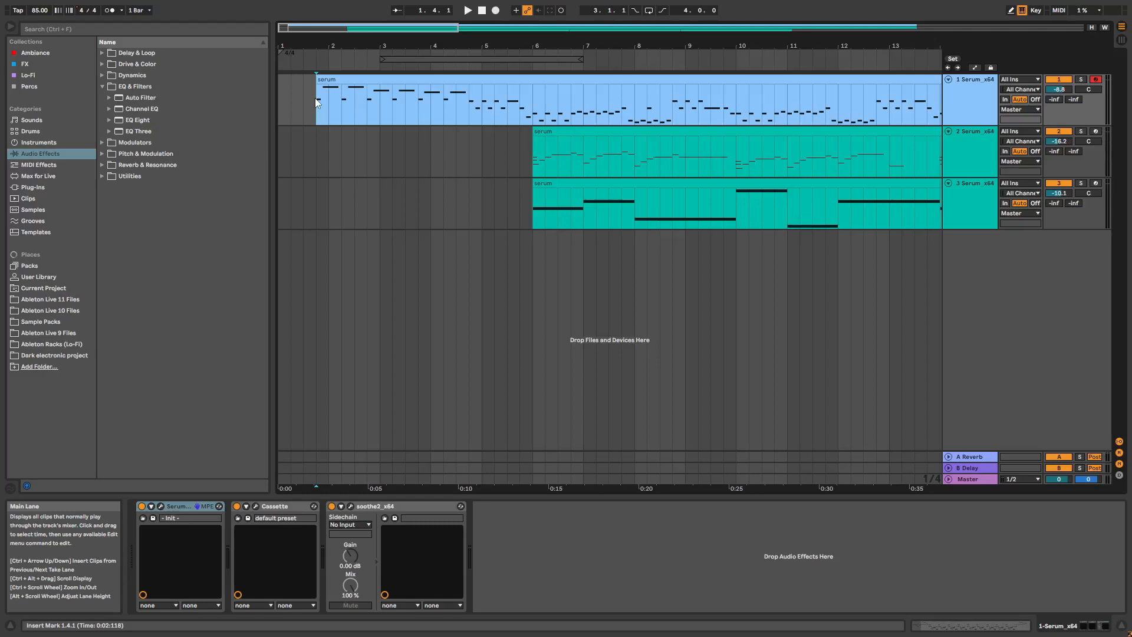
key(space)
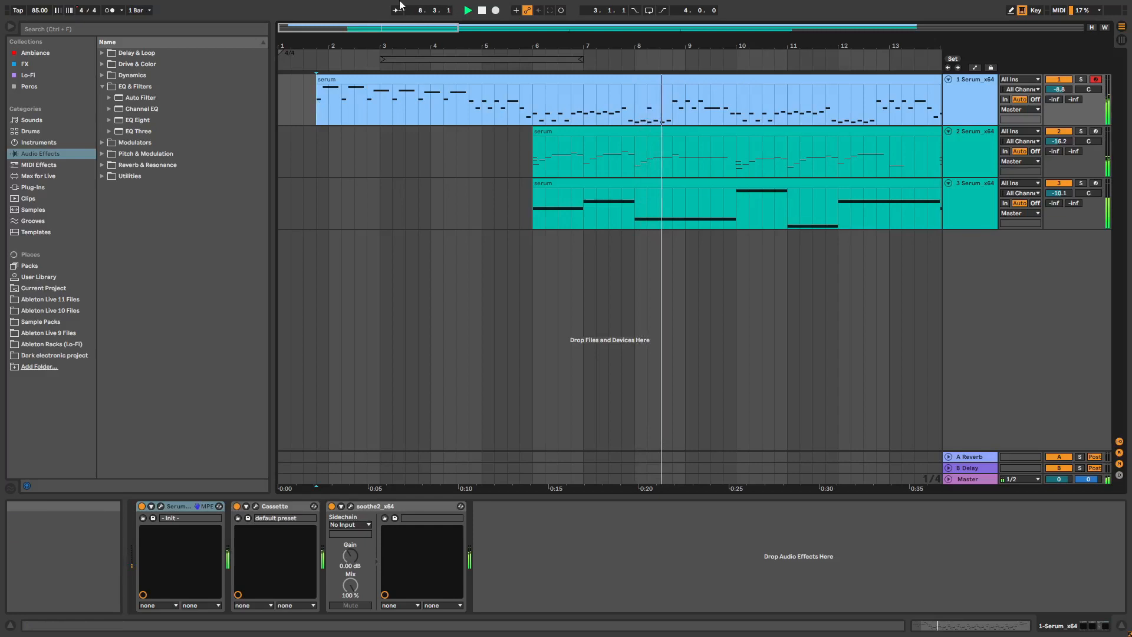
drag(458, 28, 741, 23)
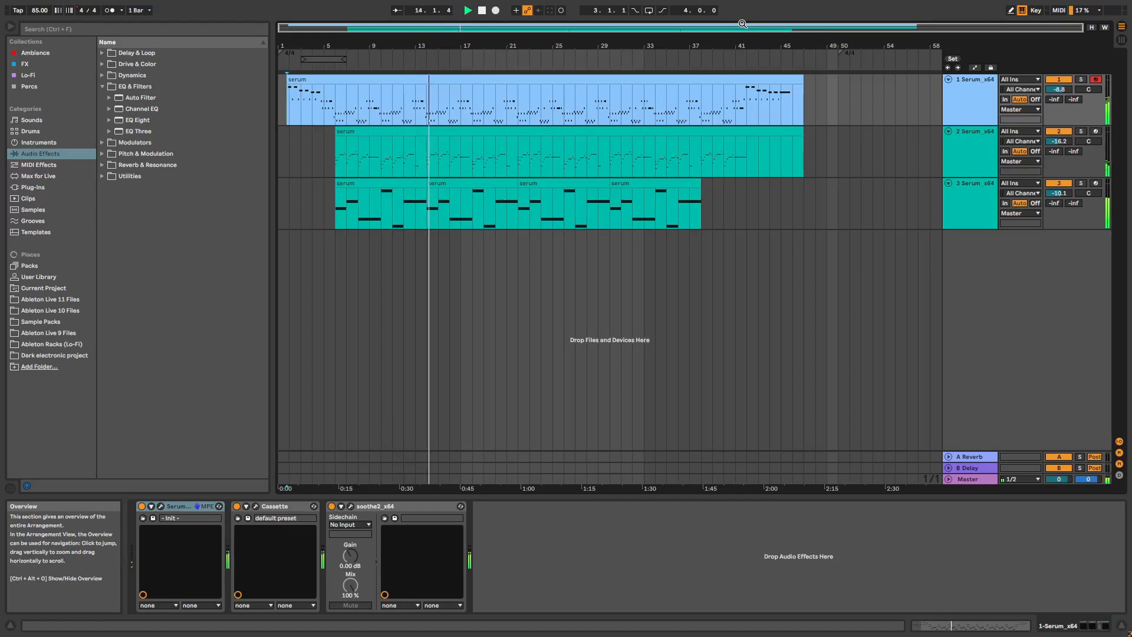
drag(352, 47, 423, 80)
key(space)
drag(318, 47, 293, 93)
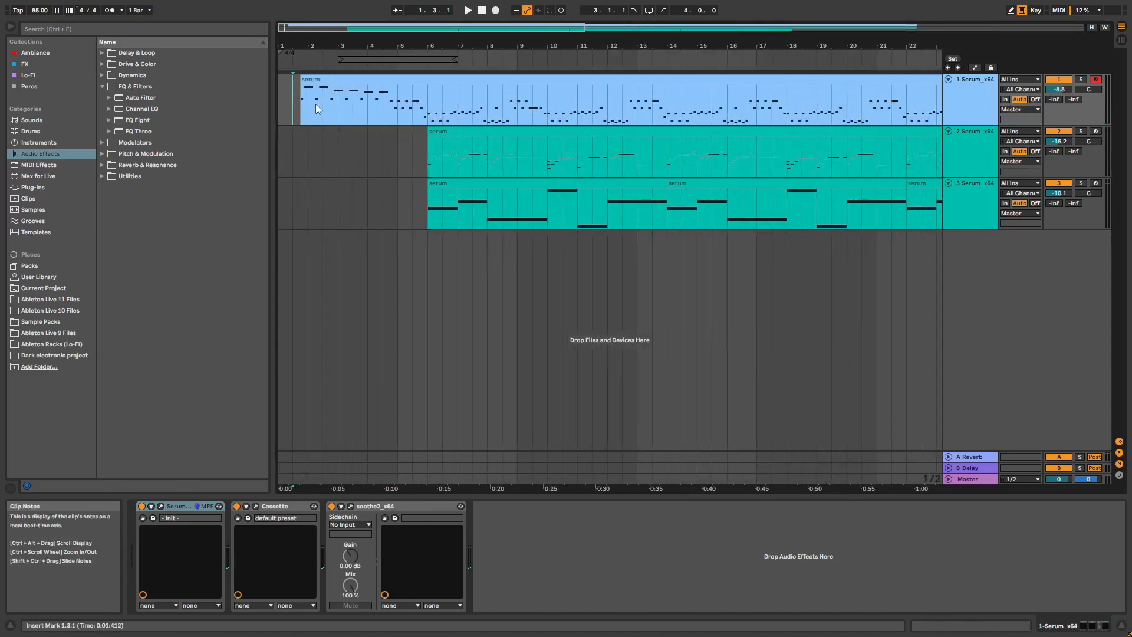
Deactivate the Cassette and soothe2 devices on track 1, solo the track and place the playback start at its clip's beginning
click(266, 506)
click(368, 508)
click(237, 506)
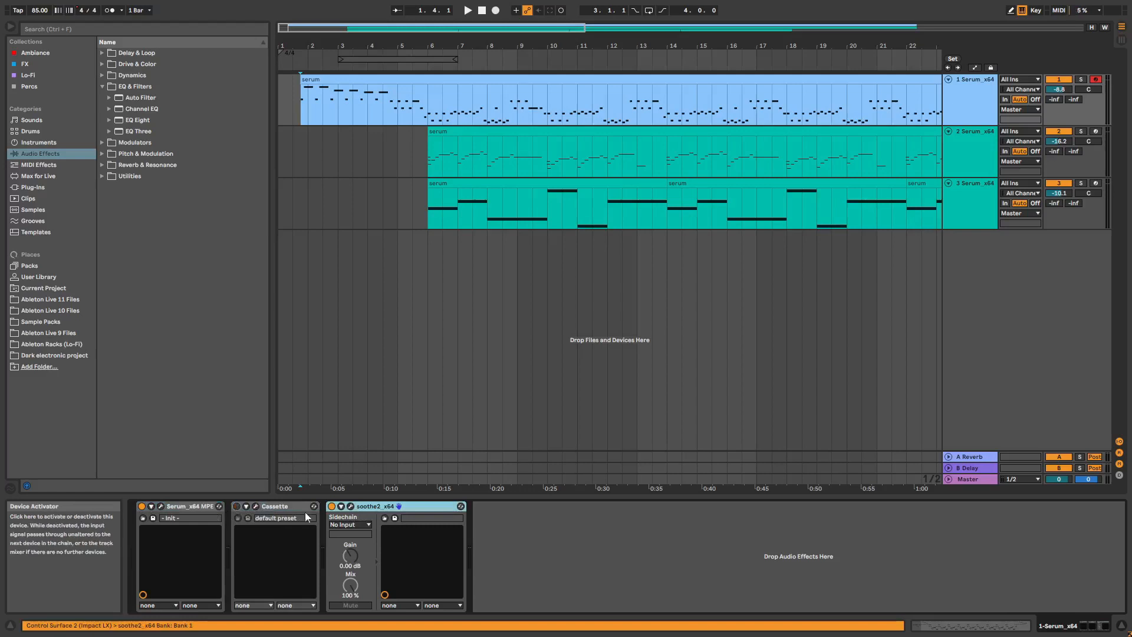
click(331, 507)
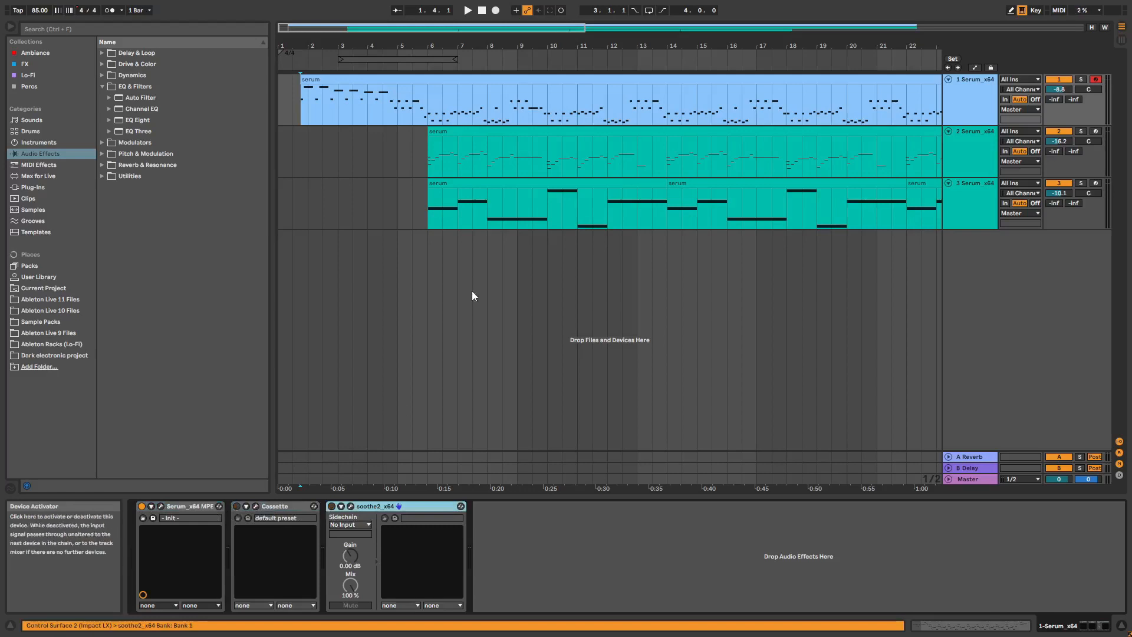
click(1080, 79)
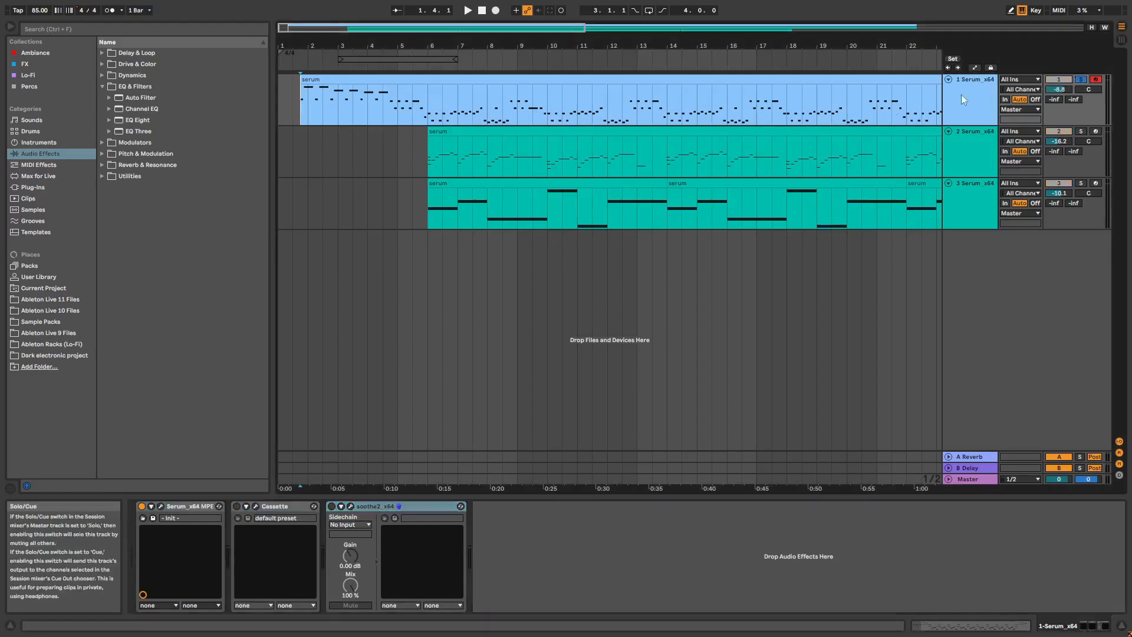
click(426, 108)
click(300, 115)
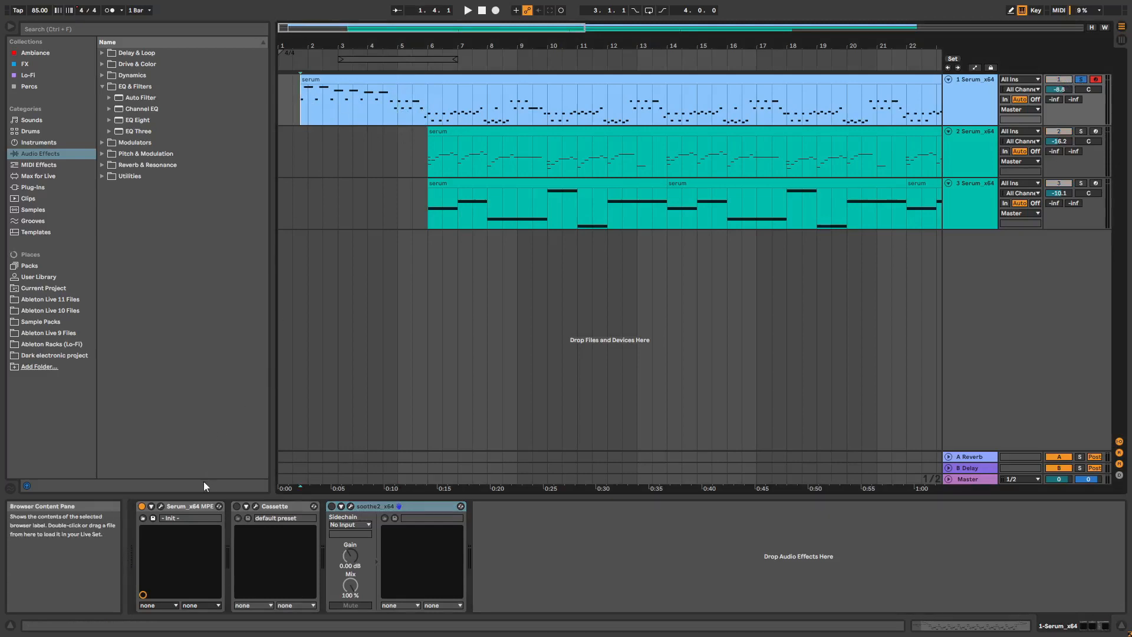
Open Serum on track 1 and initialize its preset
click(162, 505)
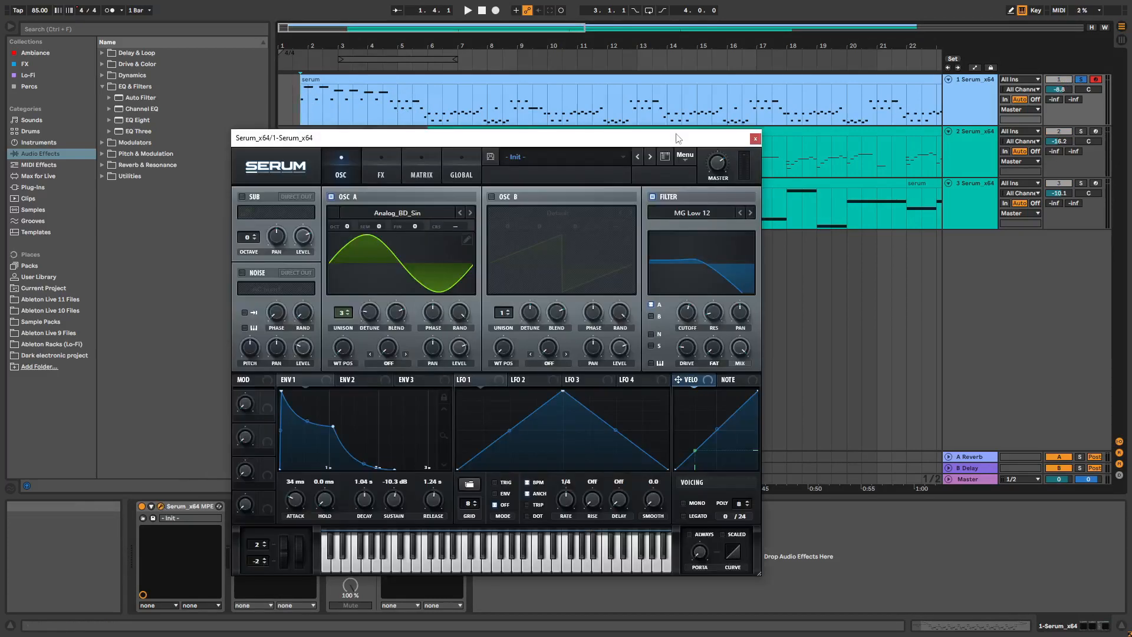
click(685, 155)
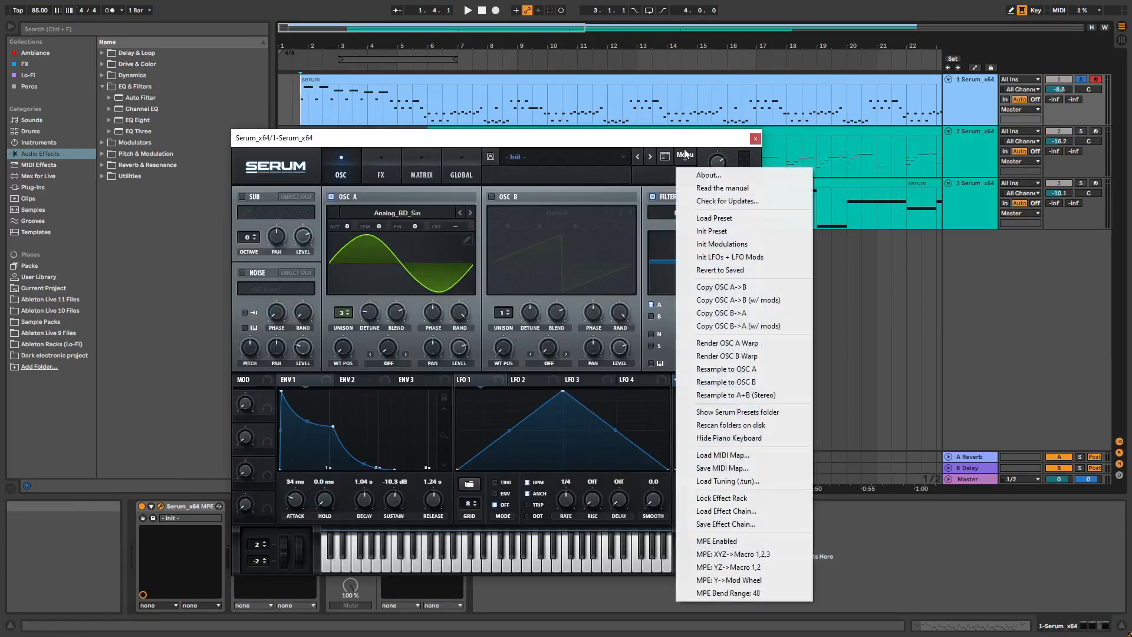
click(710, 231)
drag(645, 142, 707, 93)
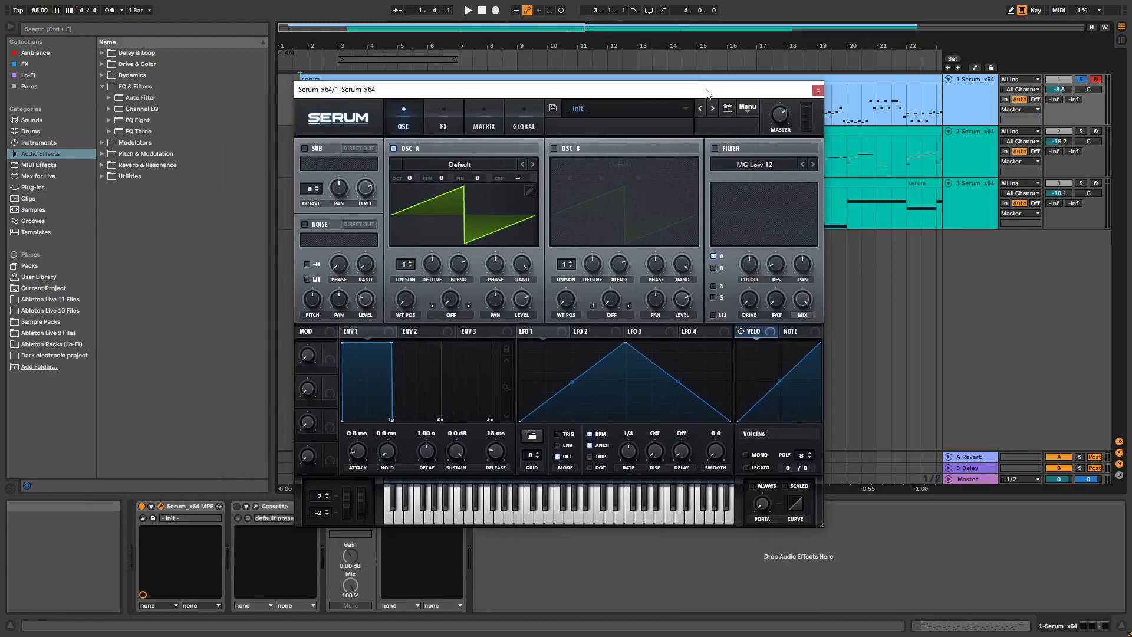
Set OSC A's wavetable to Analog_BD_Sin, use 3 unison voices and reduce the detune
click(470, 167)
mouse_move(459, 180)
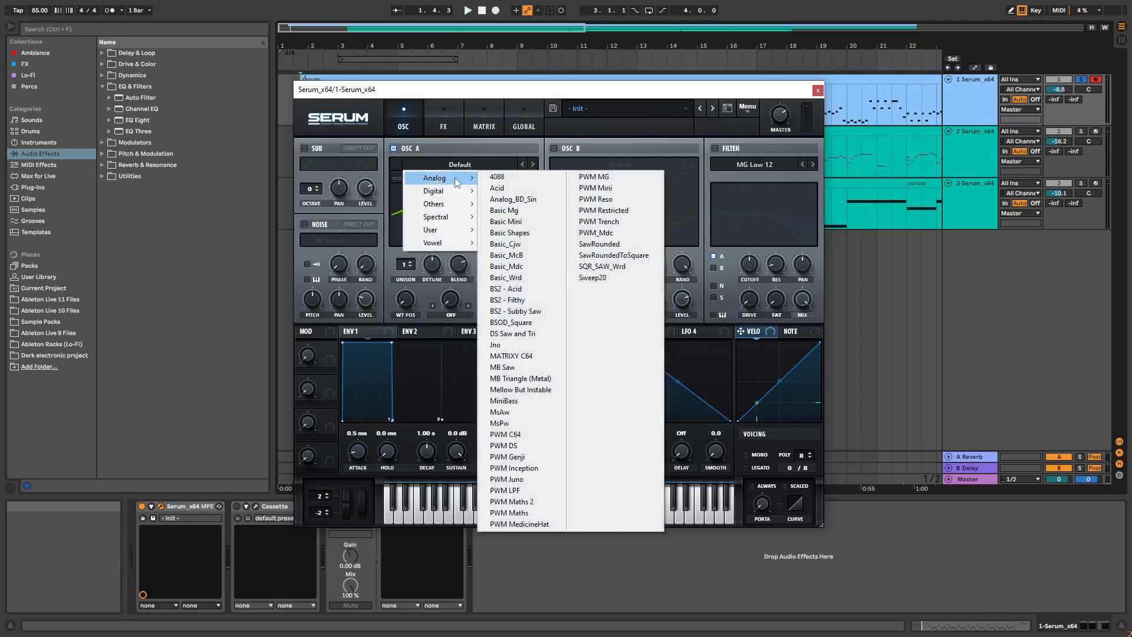
click(495, 201)
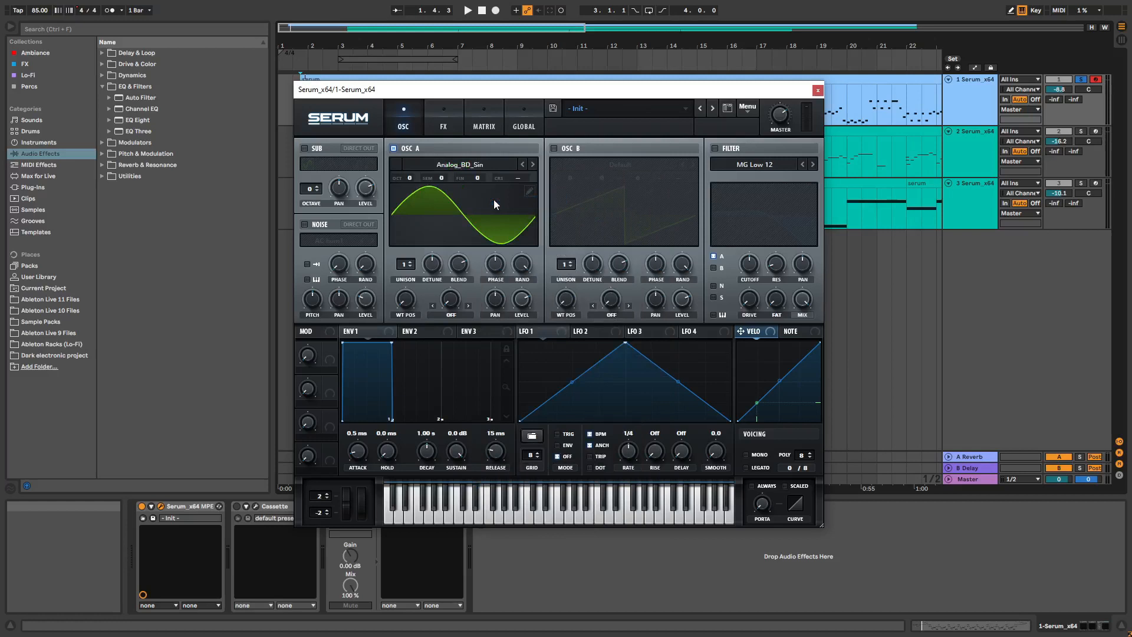
mouse_move(403, 270)
mouse_down()
mouse_move(401, 247)
mouse_move(433, 262)
mouse_move(436, 323)
mouse_move(430, 172)
mouse_move(434, 323)
mouse_move(433, 260)
mouse_up()
Play the soloed melody to hear the patch and look over Serum's FX page
key(space)
key(space)
key(space)
key(space)
key(space)
click(449, 127)
click(399, 117)
click(439, 122)
click(419, 115)
Shape ENV 1 with a 37 ms attack, -11.3 dB sustain and 1.19 s release while listening to the melody
drag(356, 450, 354, 436)
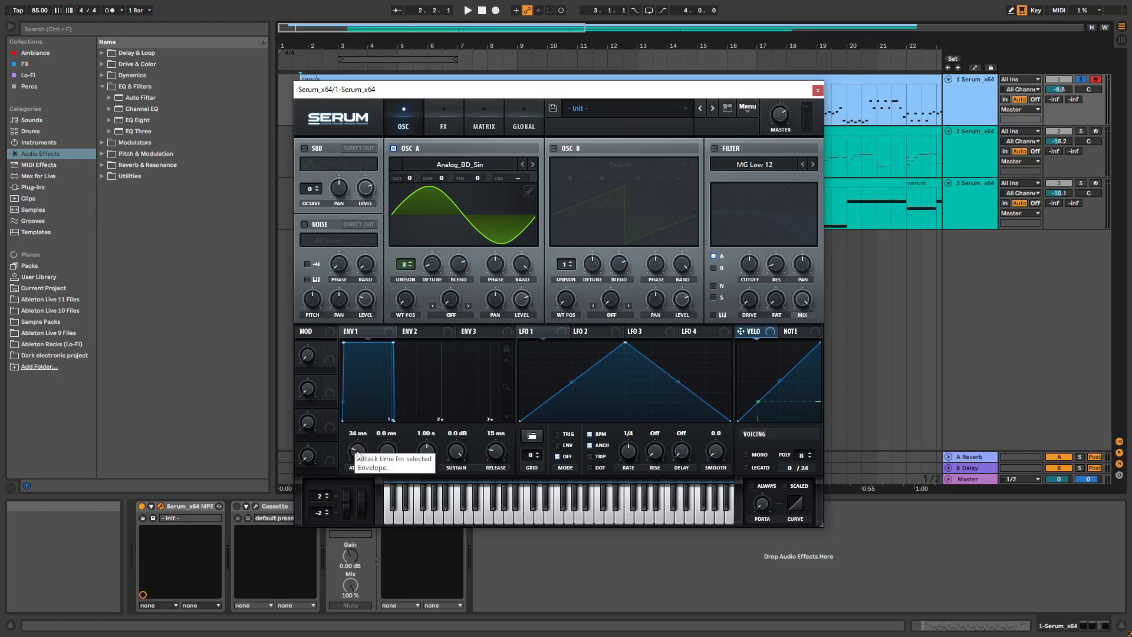
drag(357, 454, 358, 453)
key(space)
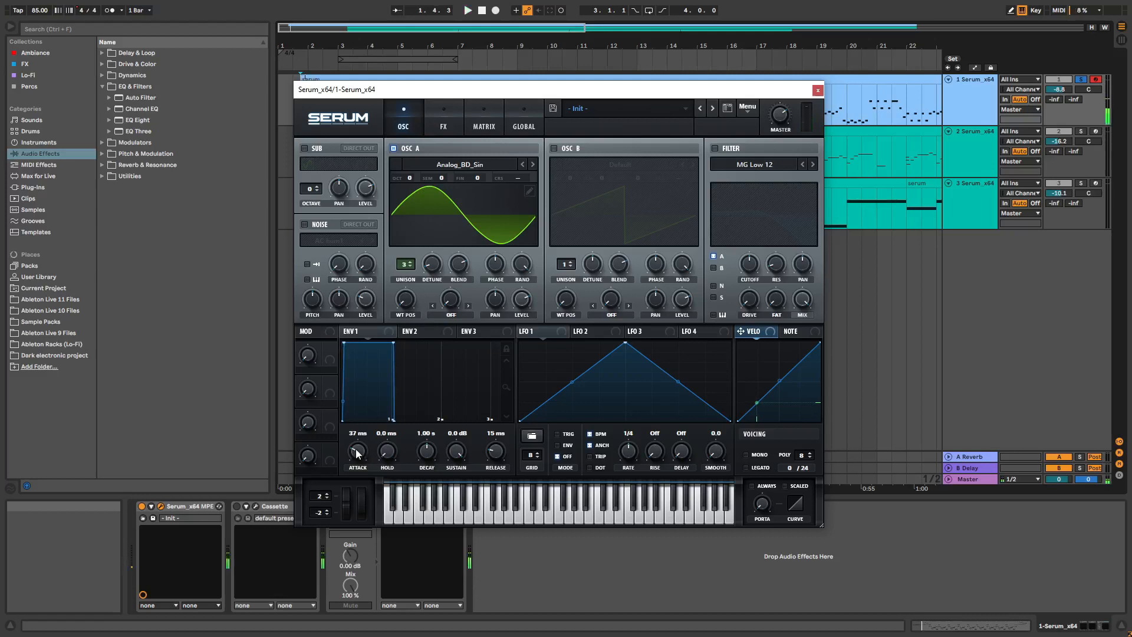
drag(429, 455, 465, 525)
drag(490, 461, 492, 422)
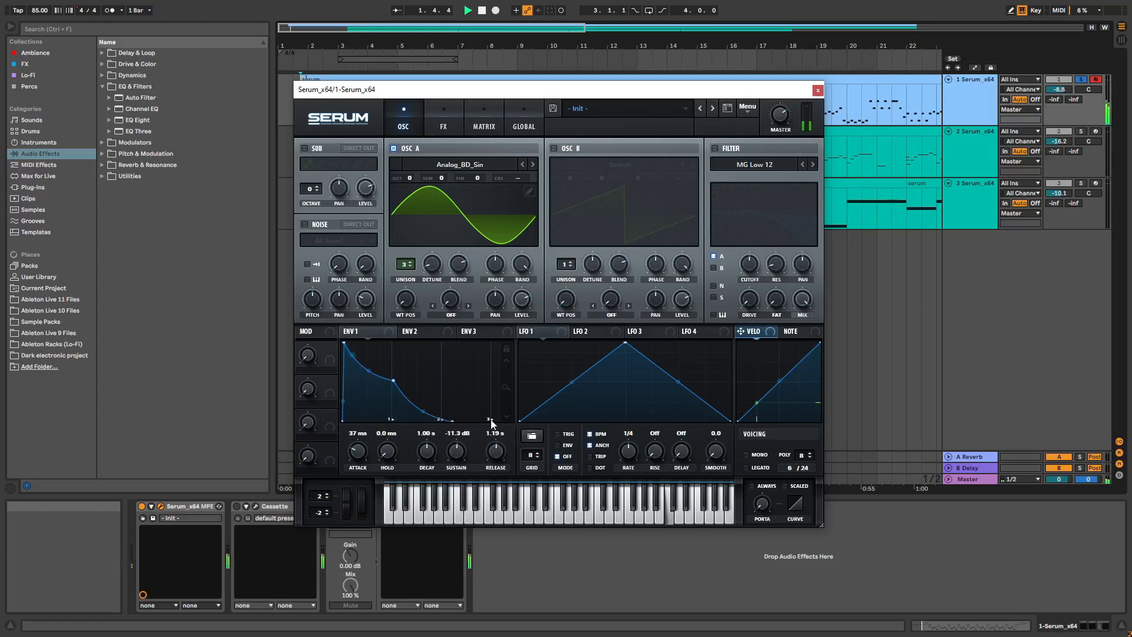
key(space)
Enable the MG Low 12 filter, set its drive to 18% and adjust the cutoff during playback
click(715, 149)
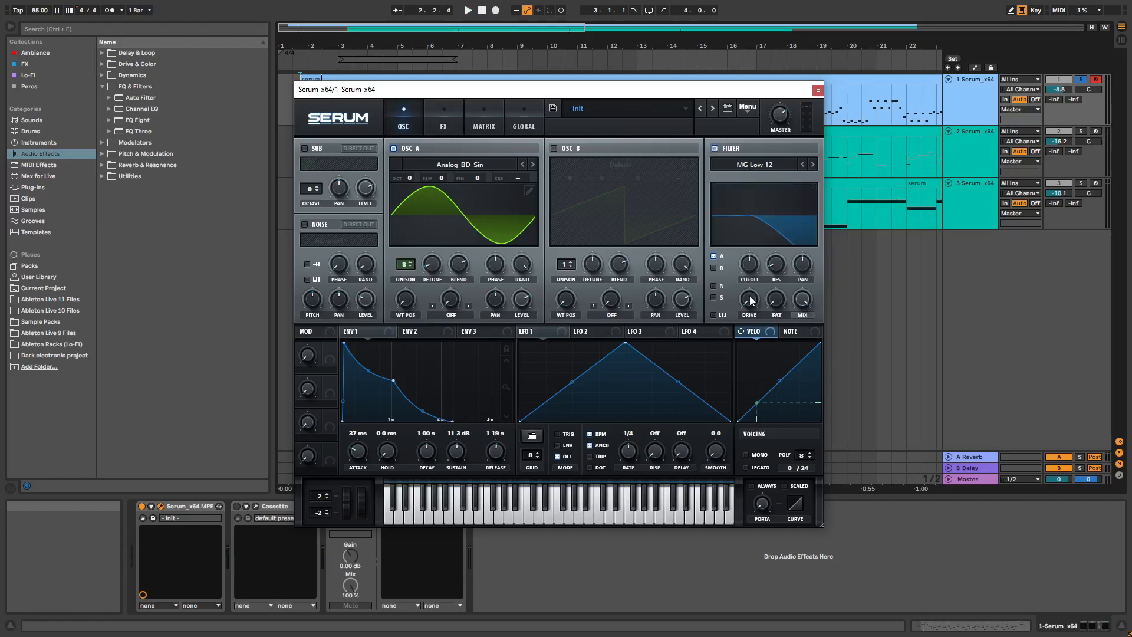
mouse_move(751, 305)
mouse_down()
mouse_move(752, 264)
mouse_move(760, 300)
mouse_move(750, 281)
mouse_move(750, 298)
mouse_up()
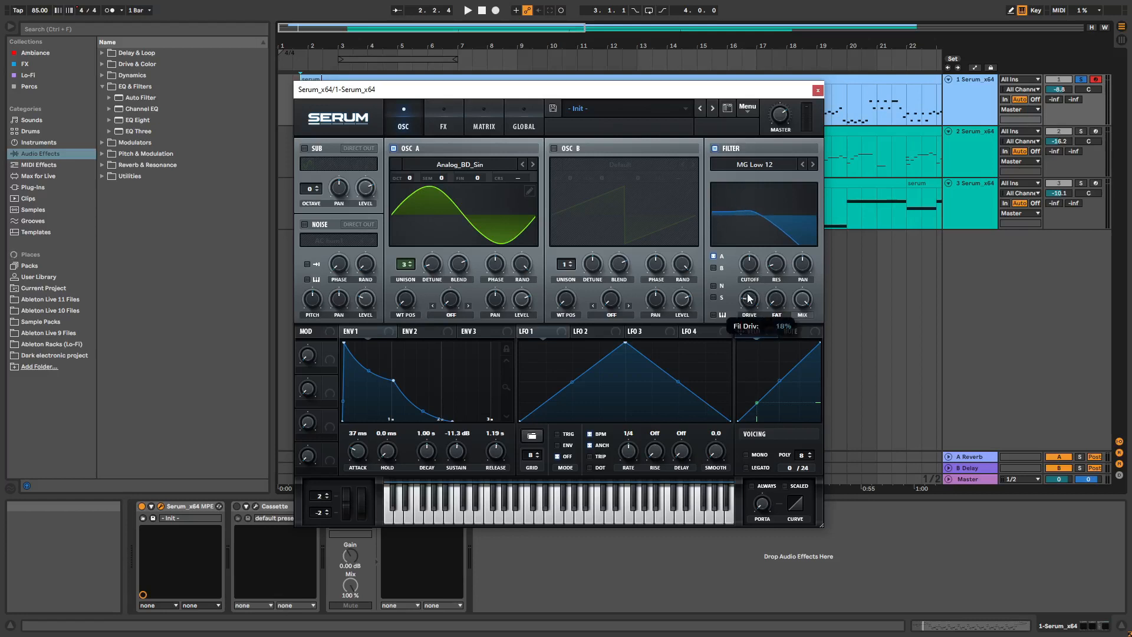
key(space)
drag(748, 267, 753, 300)
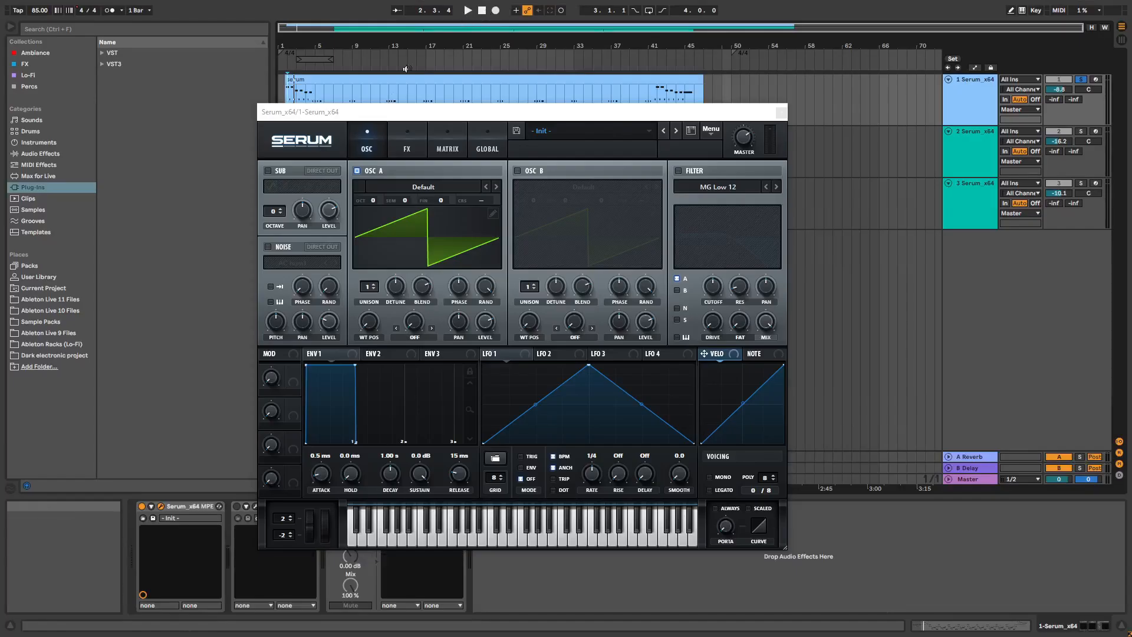
Set OSC A to 3 unison voices and ENV 1 to 48 ms attack, 915 ms decay, -14.1 dB sustain and 916 ms release
drag(453, 118, 515, 51)
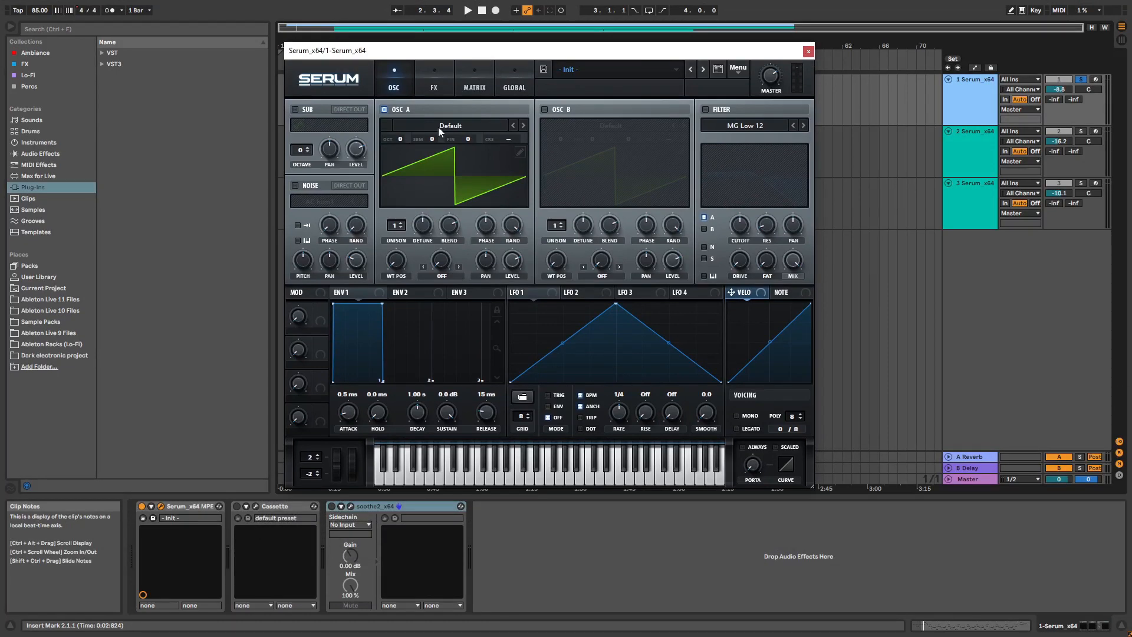
drag(395, 227, 413, 274)
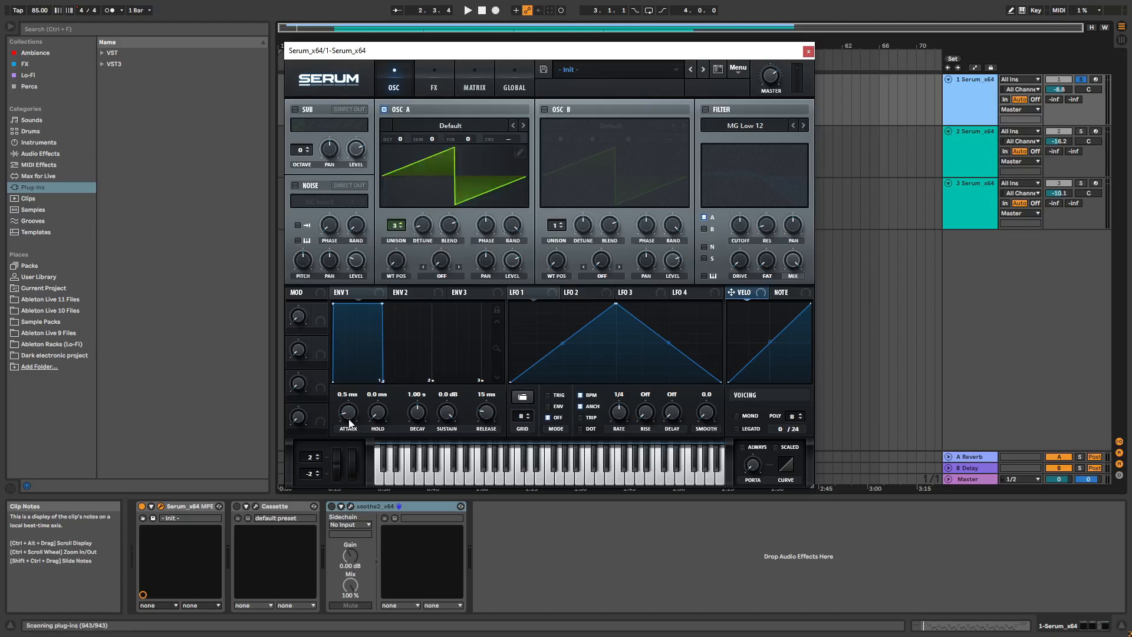
mouse_move(347, 403)
mouse_down()
mouse_move(347, 389)
mouse_move(350, 425)
mouse_up()
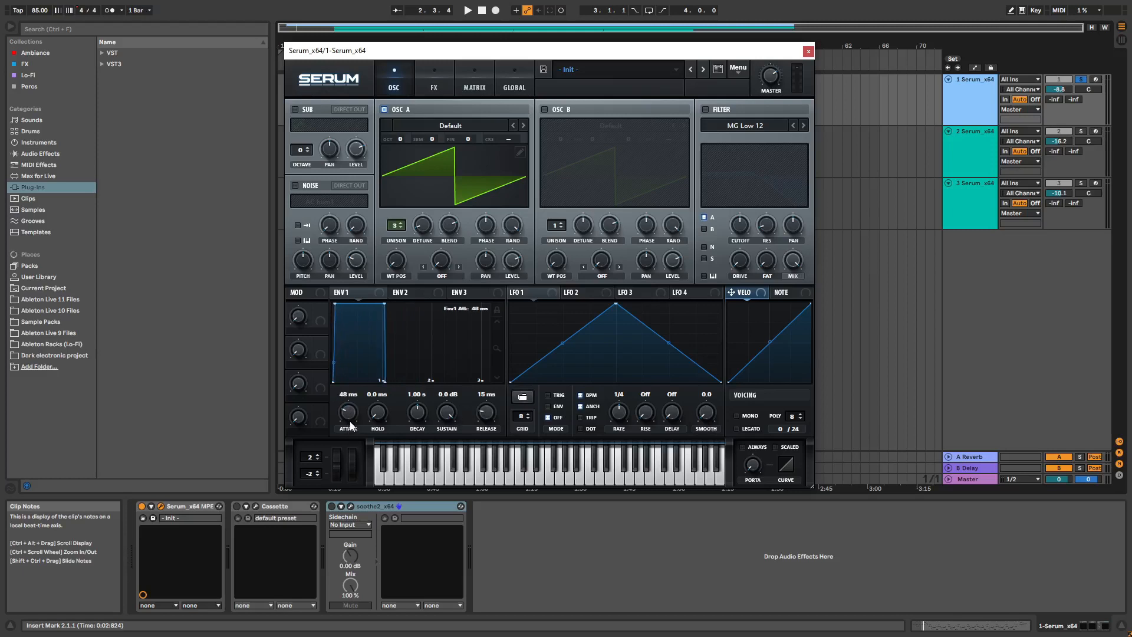
drag(415, 413, 446, 465)
drag(487, 413, 492, 384)
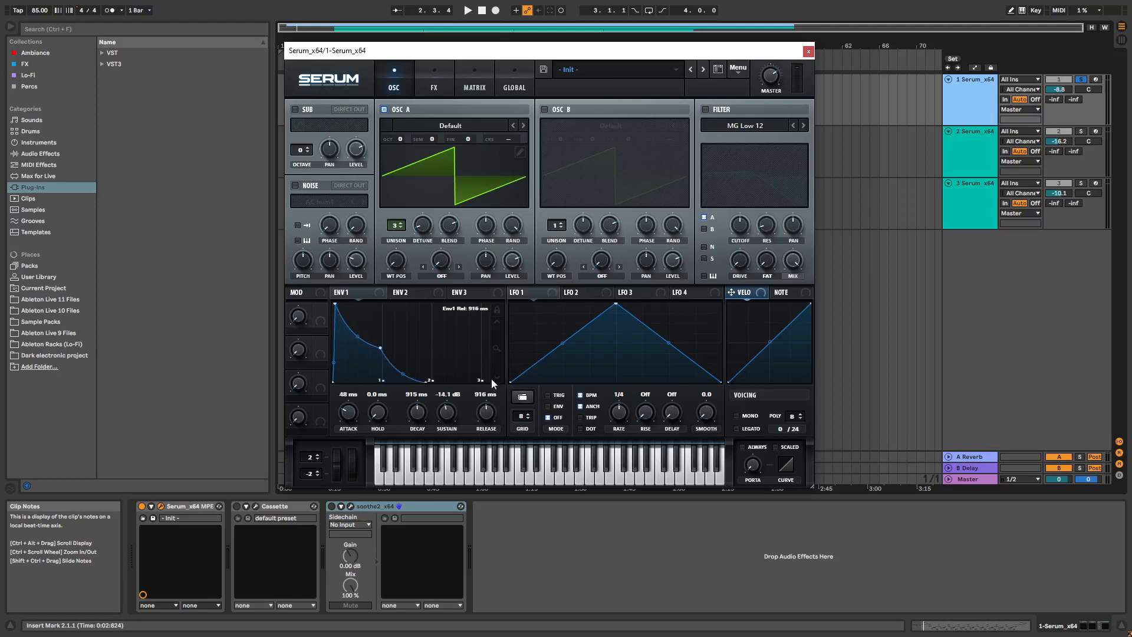
Enable the MG Low 12 filter on OSC A and raise its drive slightly
click(706, 109)
drag(738, 270, 733, 243)
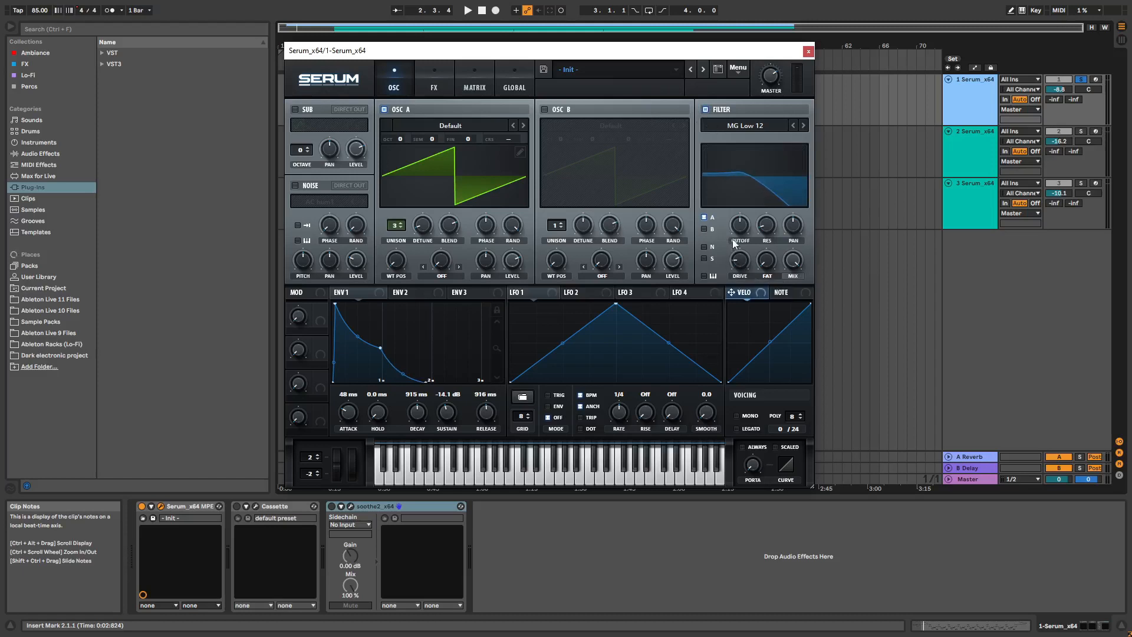
drag(734, 256, 740, 224)
drag(644, 59, 689, 90)
drag(773, 267, 776, 252)
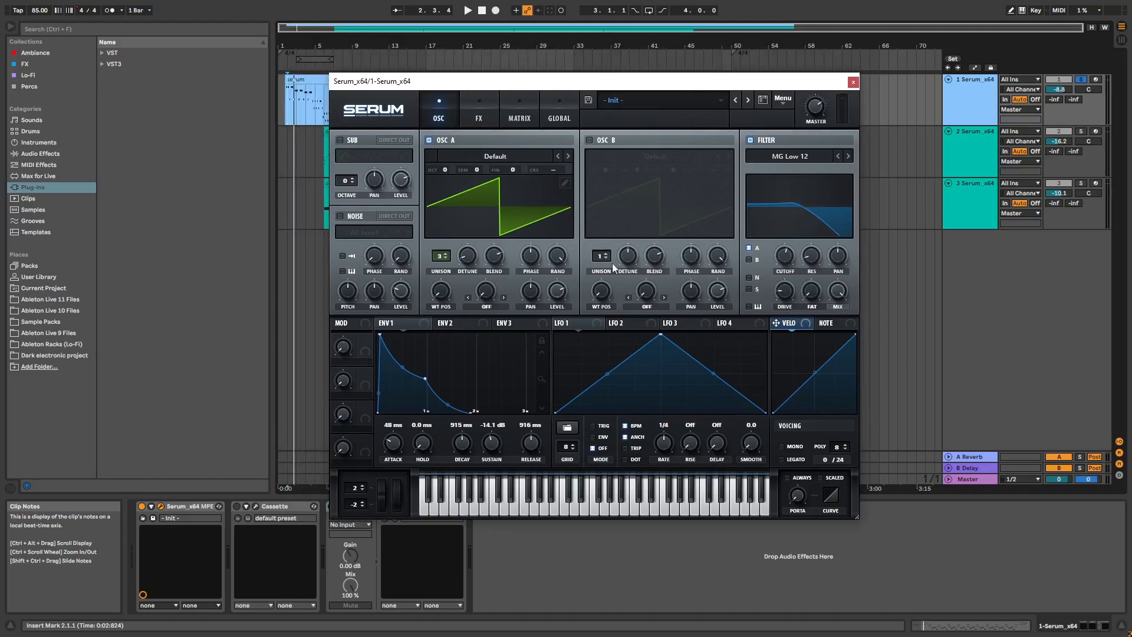
Play the melody briefly and change OSC A's wavetable to Analog_BD_Sin
key(space)
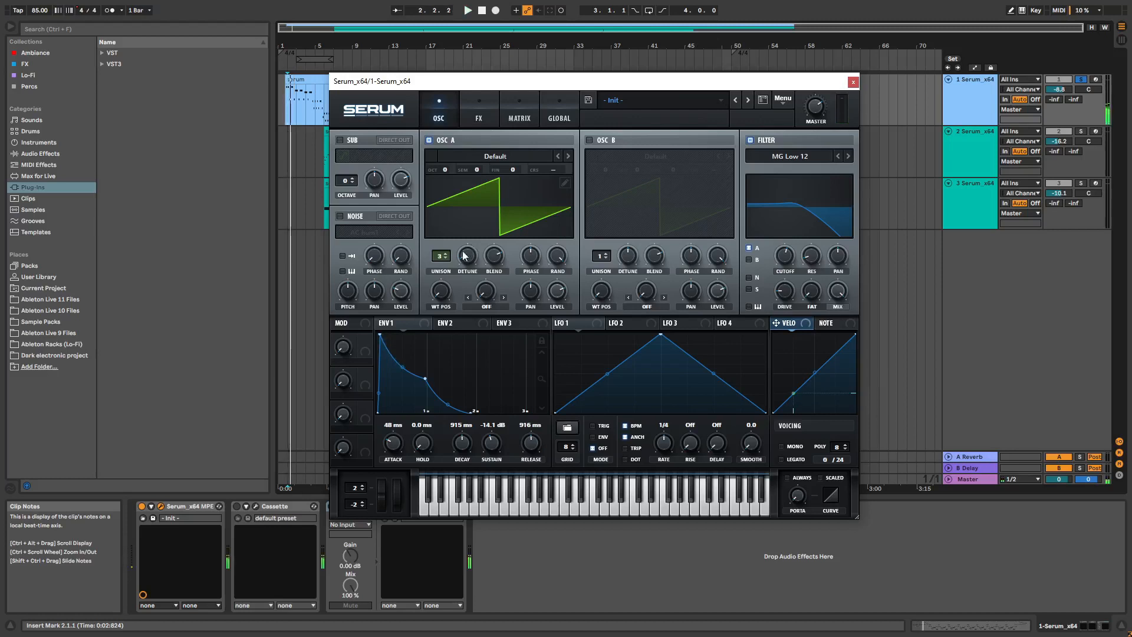
click(489, 157)
mouse_move(472, 169)
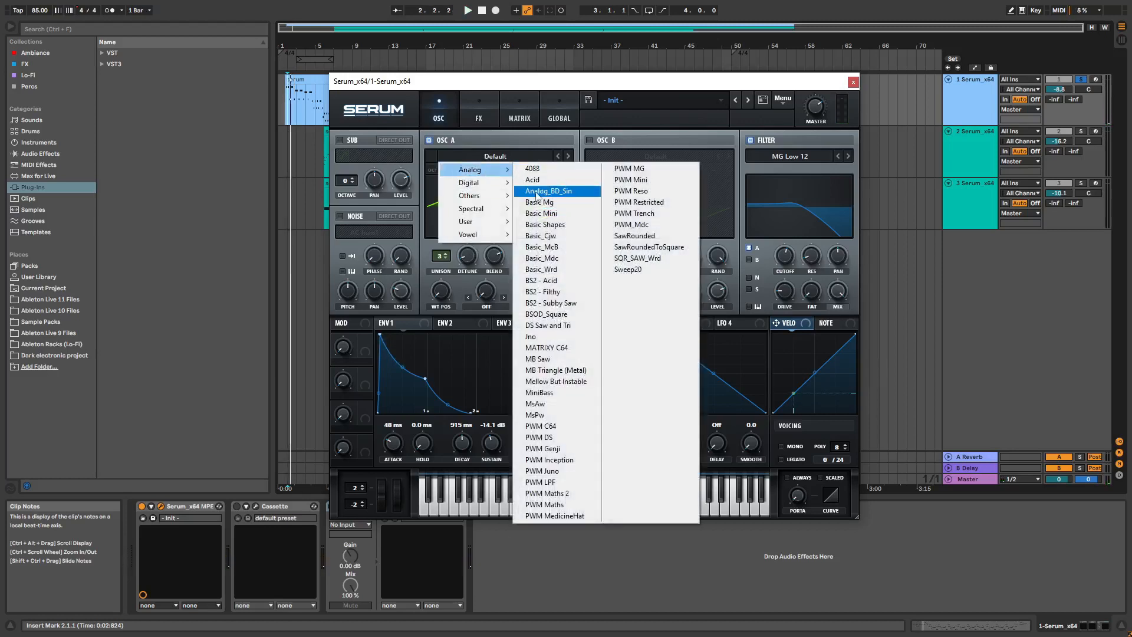
click(537, 192)
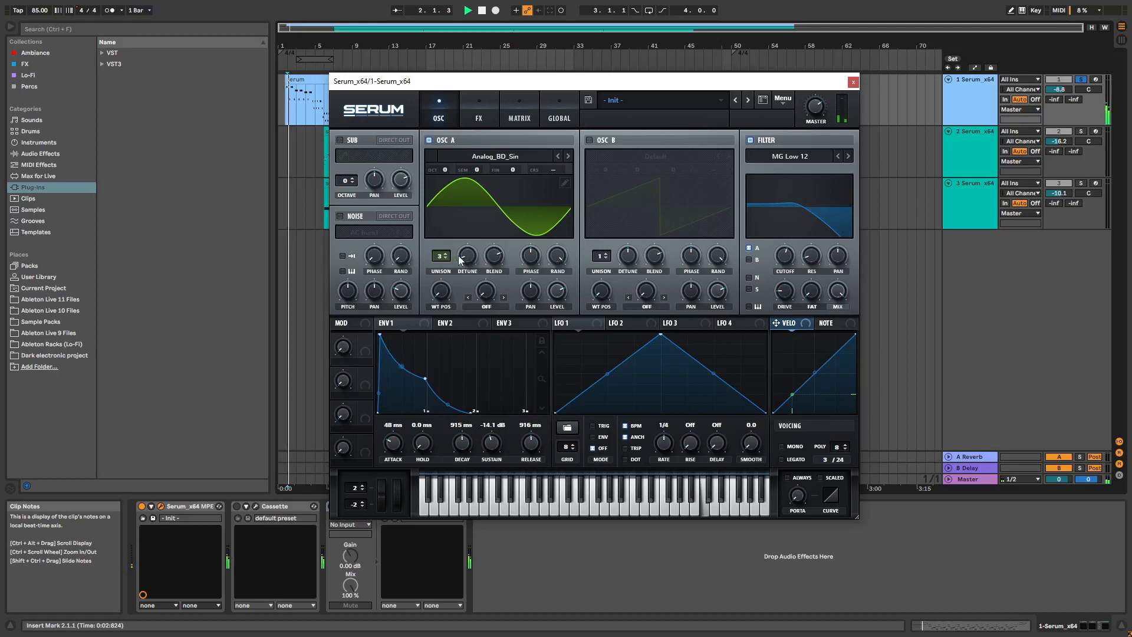
Enable the Chorus effect, move it to the start of the FX chain and set its mix to 22% while listening
click(474, 116)
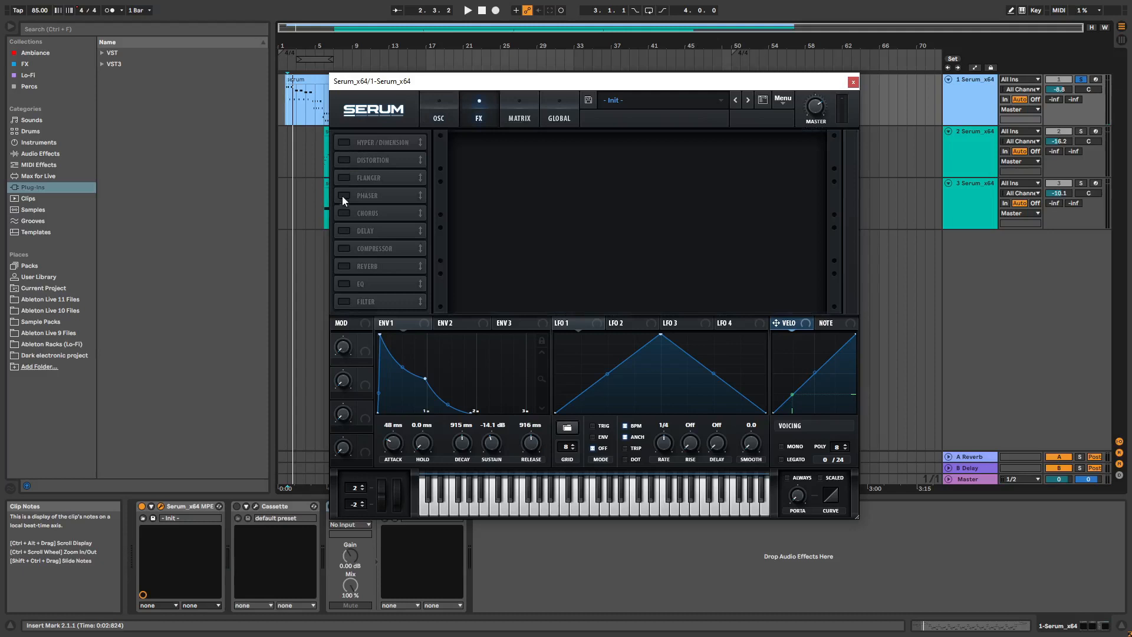
click(343, 213)
drag(372, 213, 372, 142)
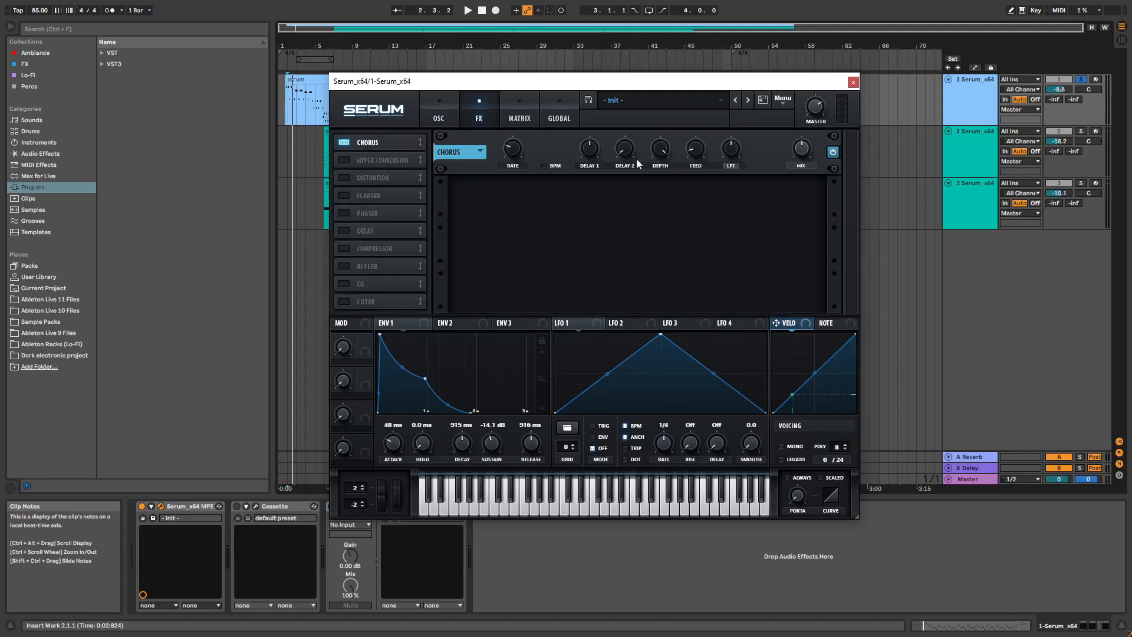
mouse_move(799, 152)
key(space)
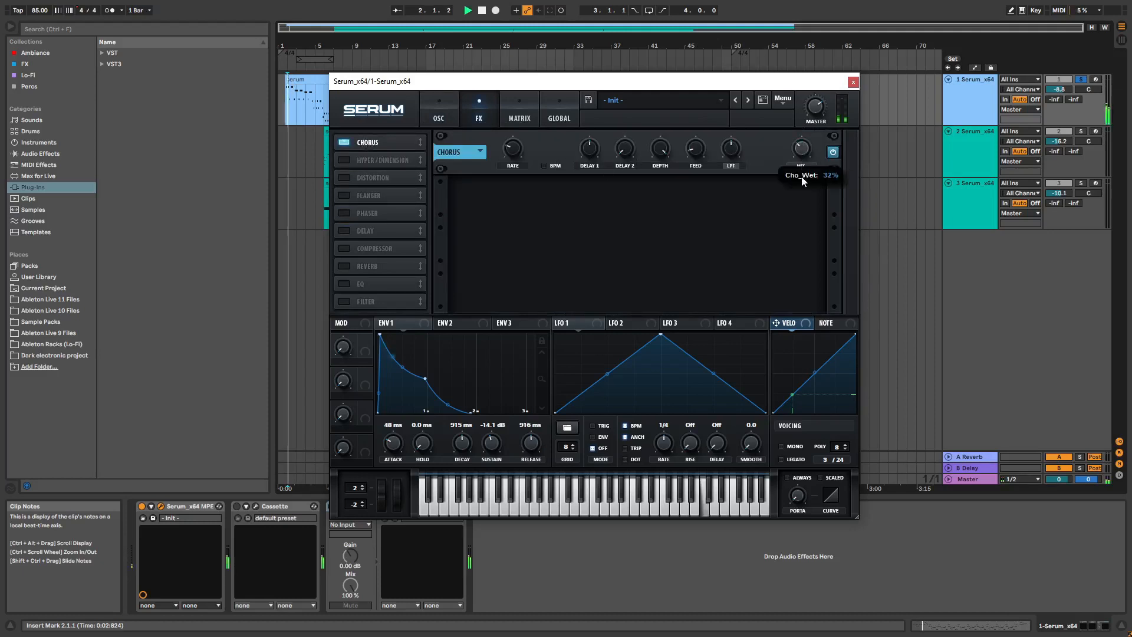
drag(801, 155, 803, 184)
key(space)
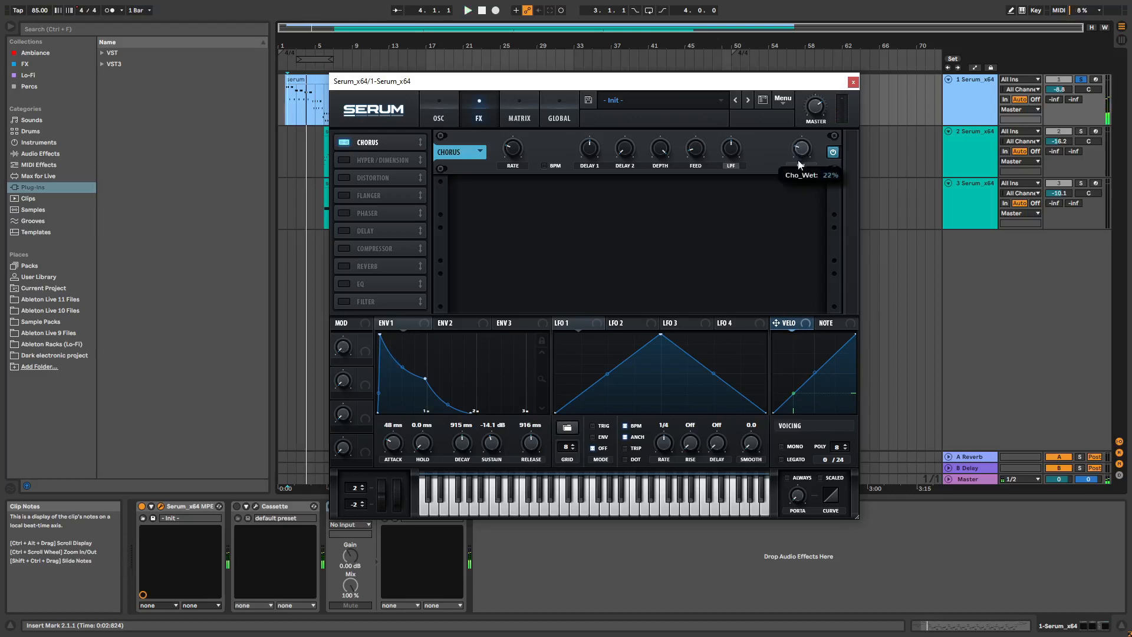
Set the Chorus mix to 28%, raise its Delay 2 time and lower its depth while auditioning the melody
key(space)
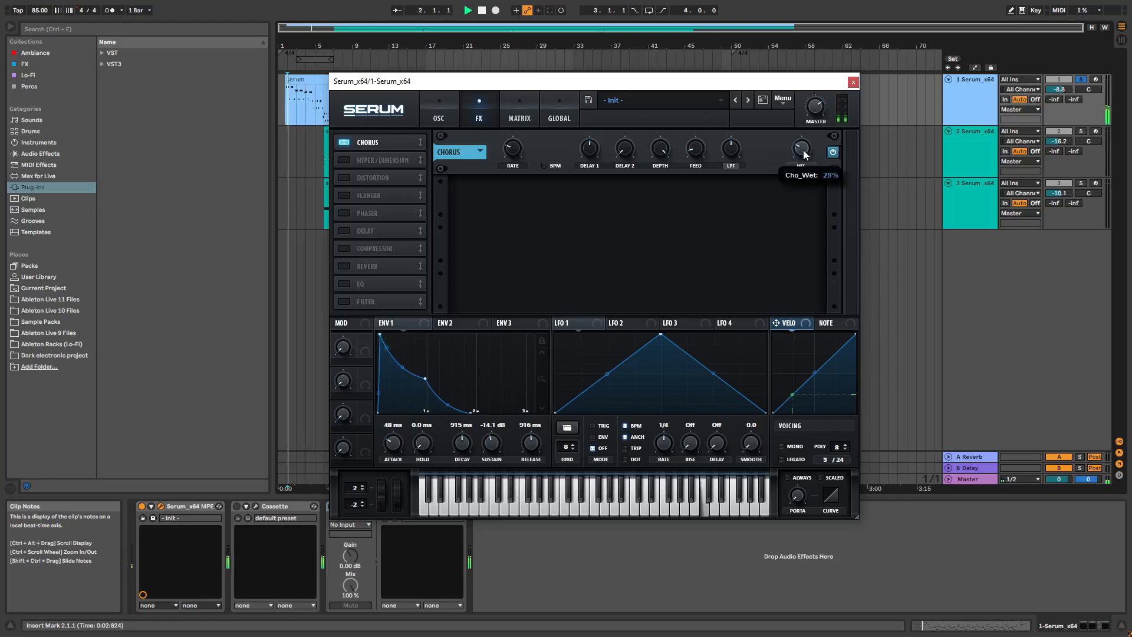
key(space)
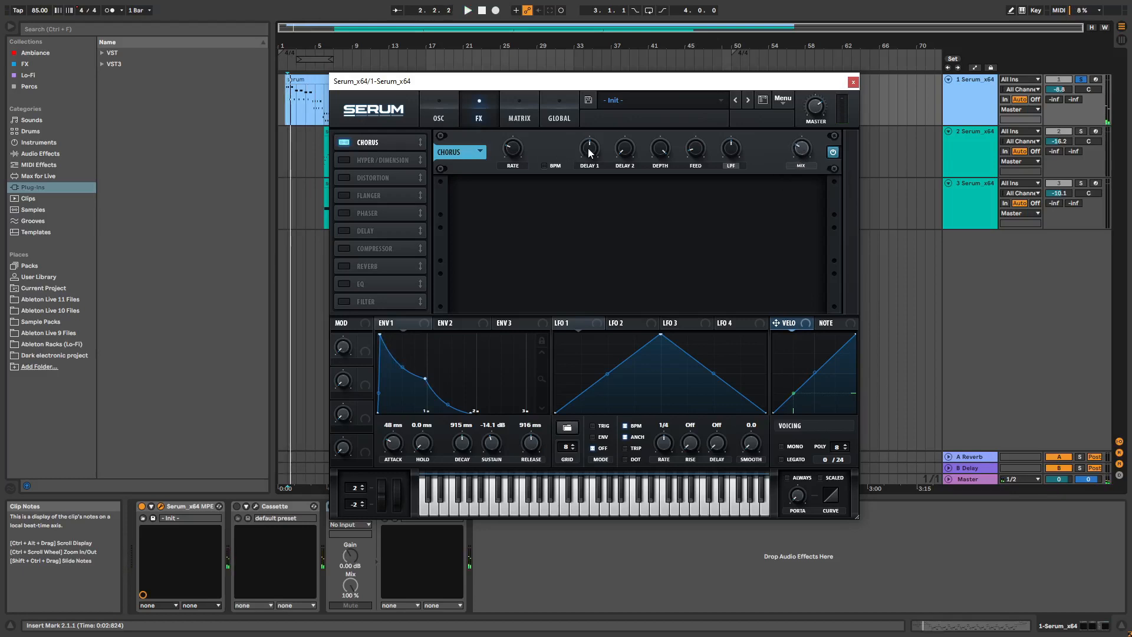
drag(597, 147, 598, 172)
mouse_move(619, 156)
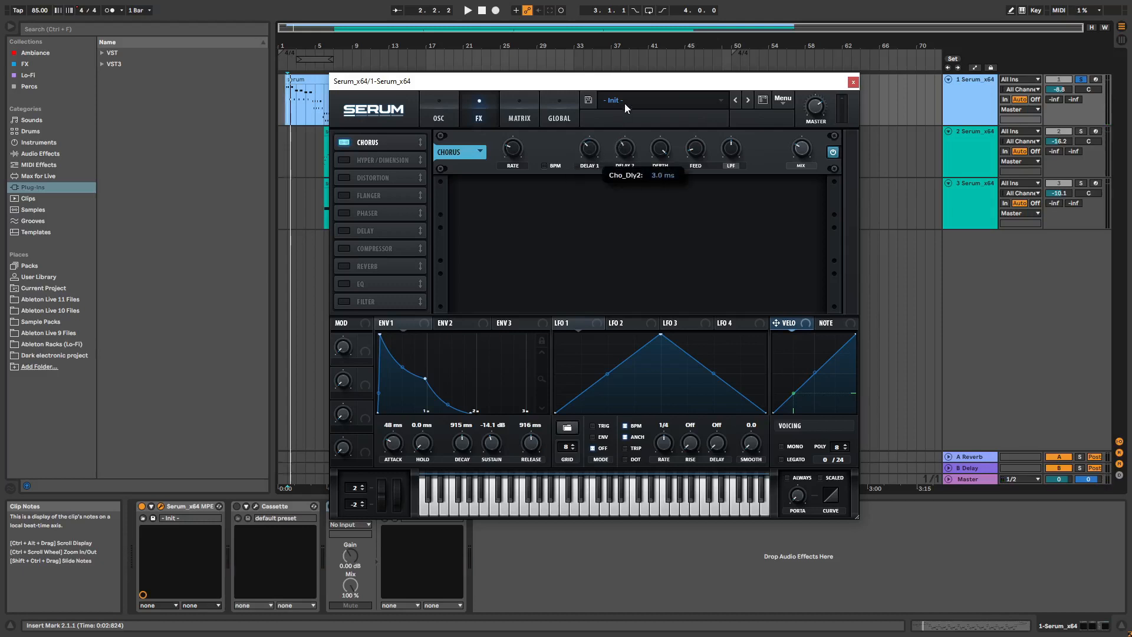
drag(625, 106, 628, 144)
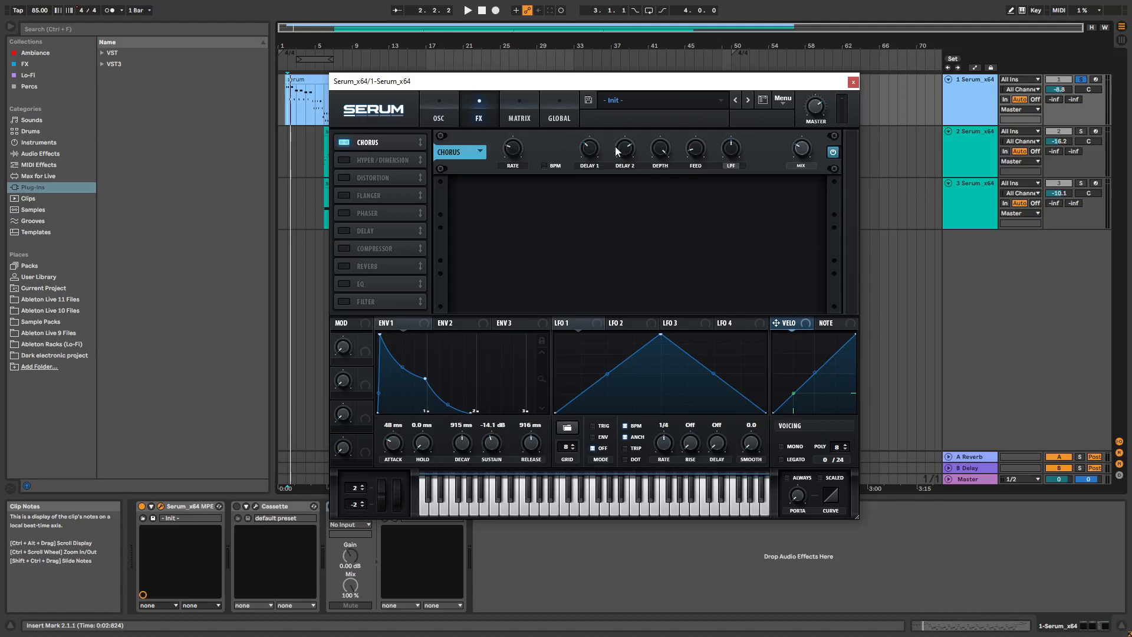
drag(659, 150, 646, 214)
key(space)
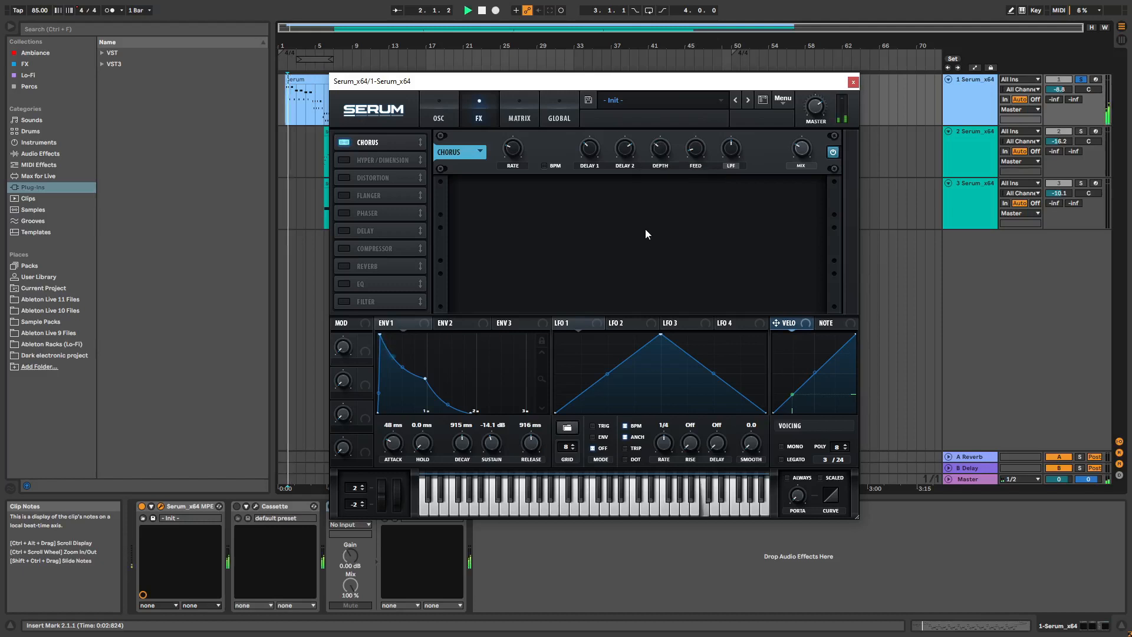
Sync the Chorus rate to BPM, nudge the rate and raise the feedback while the melody plays
click(543, 166)
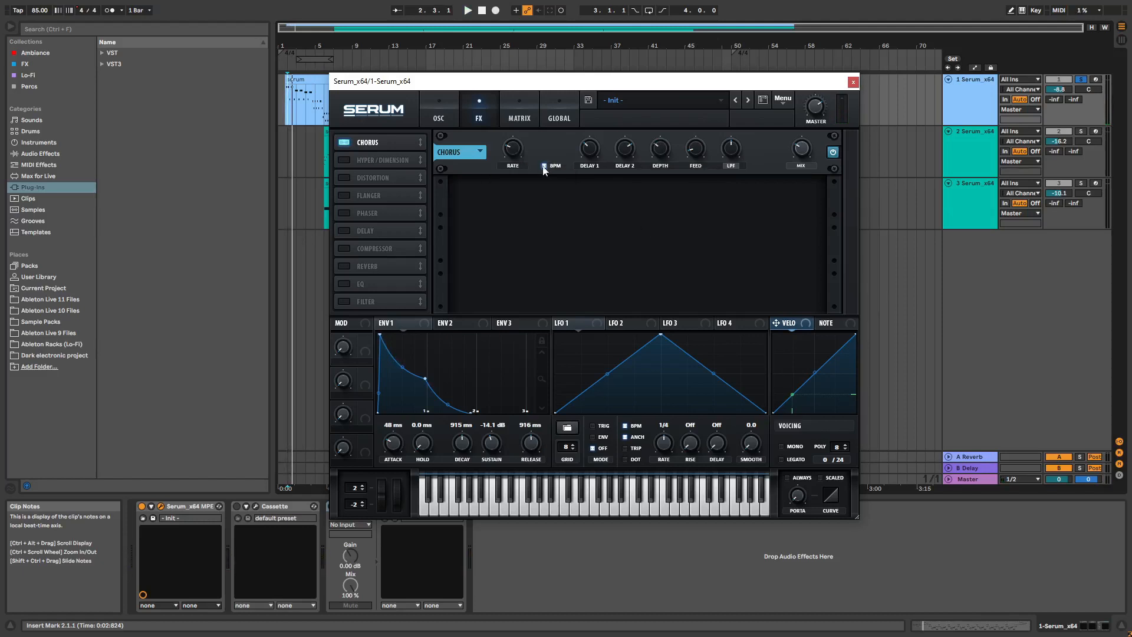
drag(516, 145, 514, 138)
key(space)
mouse_move(699, 150)
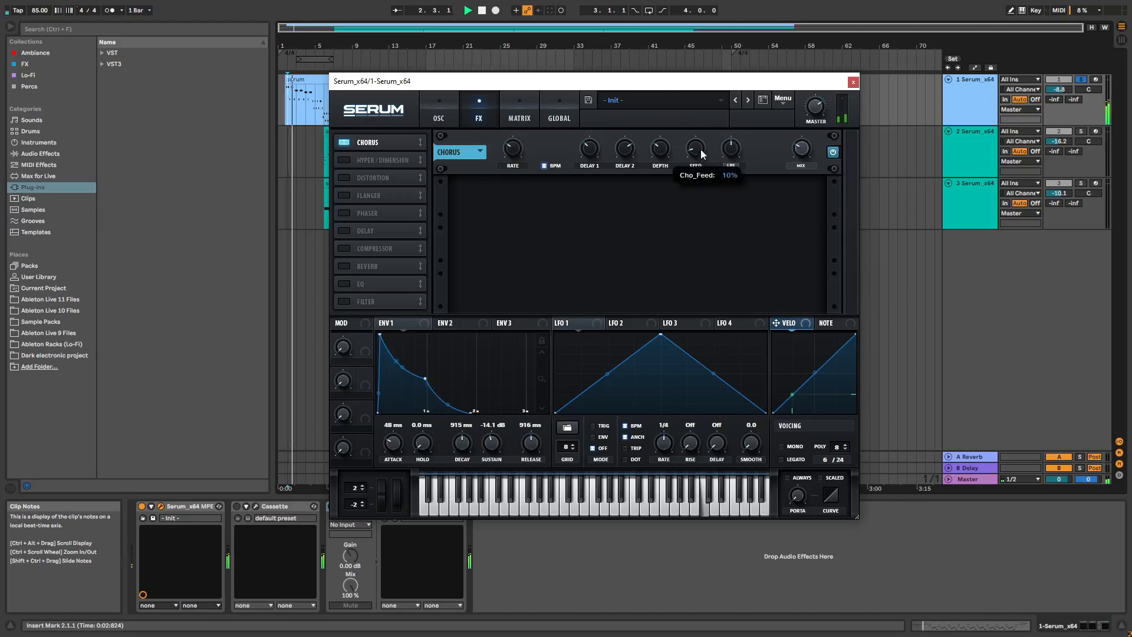
drag(706, 126, 699, 105)
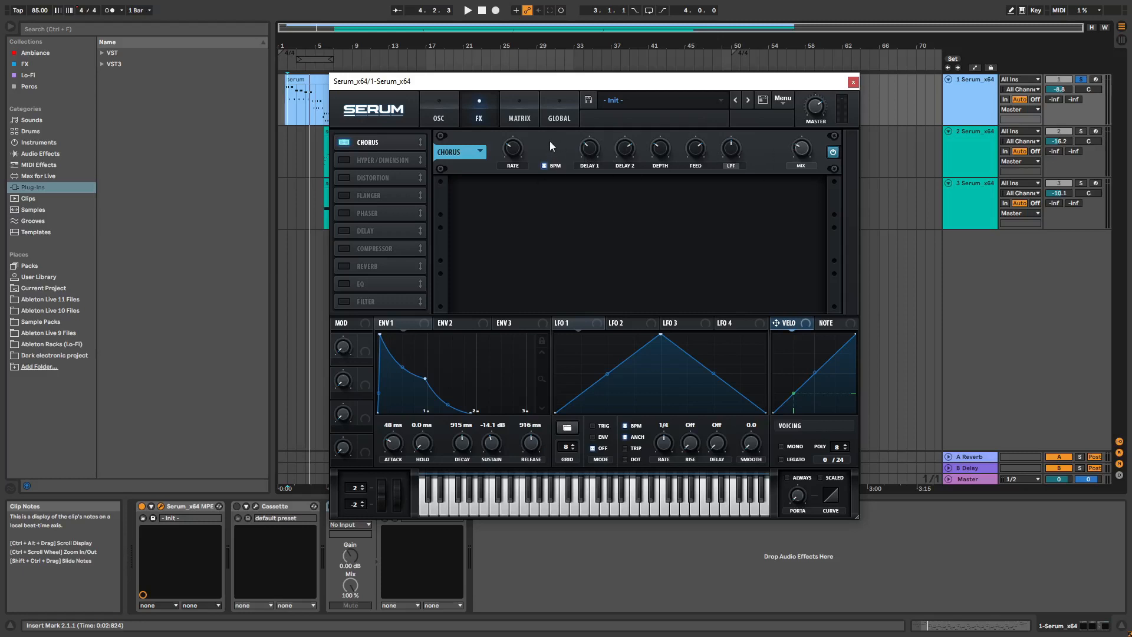
Enable the Delay effect directly after Chorus, set it to Ping-Pong with 1/8 times on both sides, and play the melody
click(345, 231)
drag(345, 231, 379, 157)
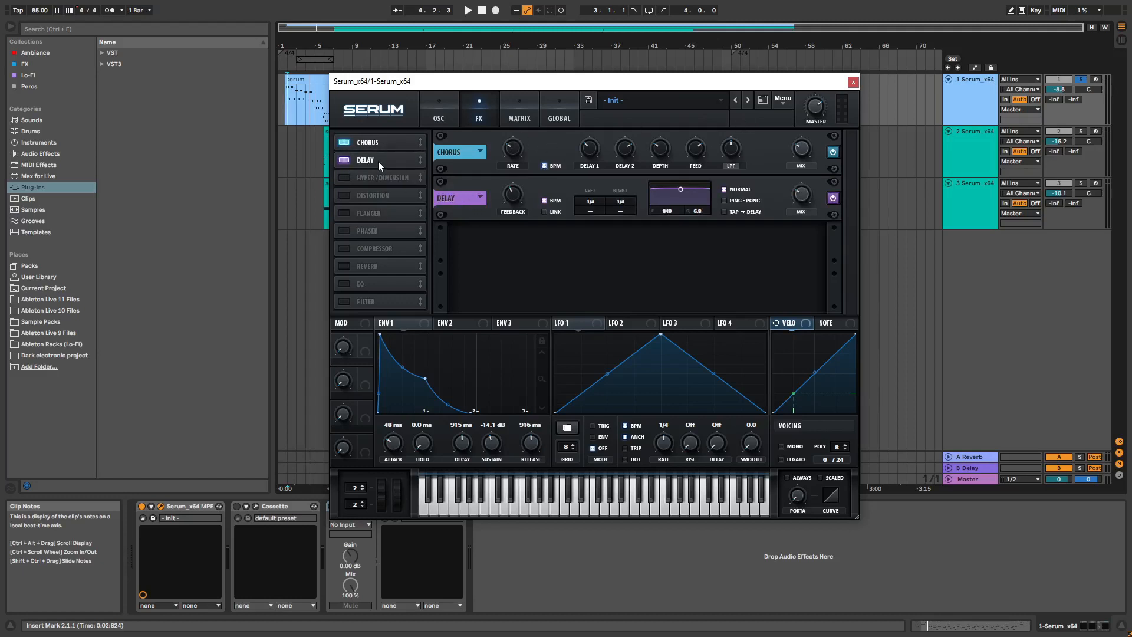
click(720, 201)
drag(579, 205, 626, 213)
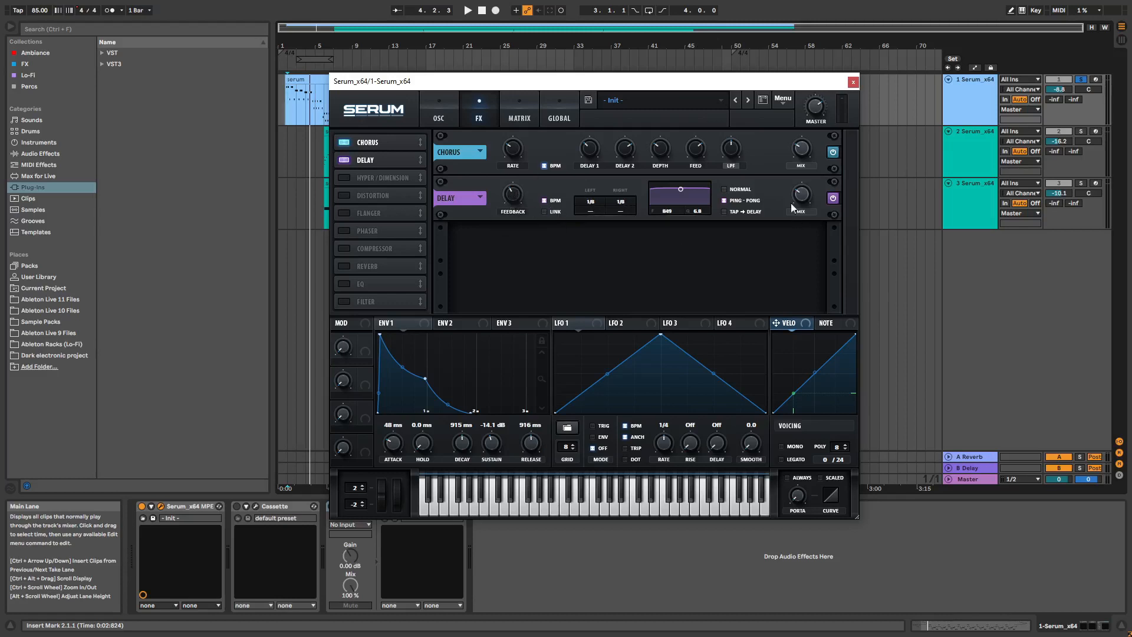
mouse_move(795, 205)
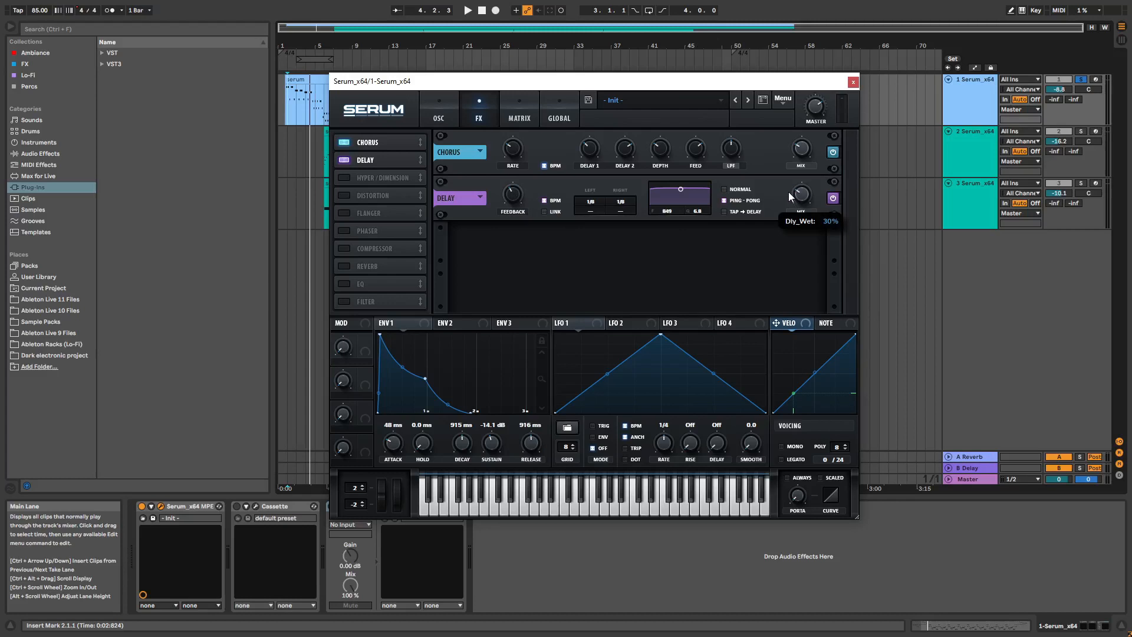
key(space)
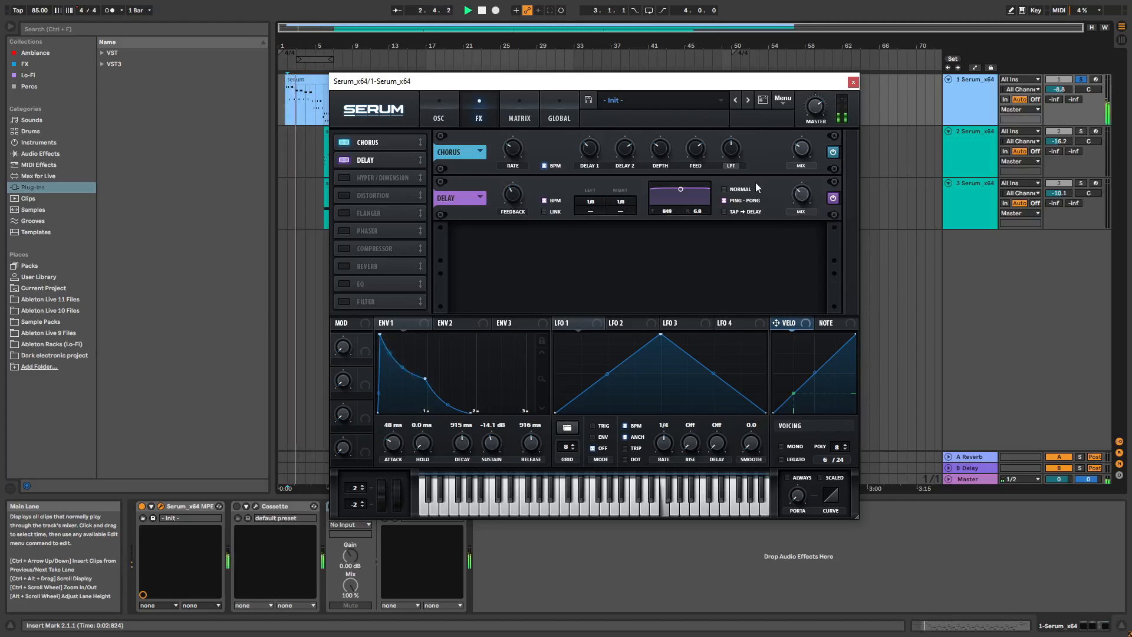
mouse_move(519, 186)
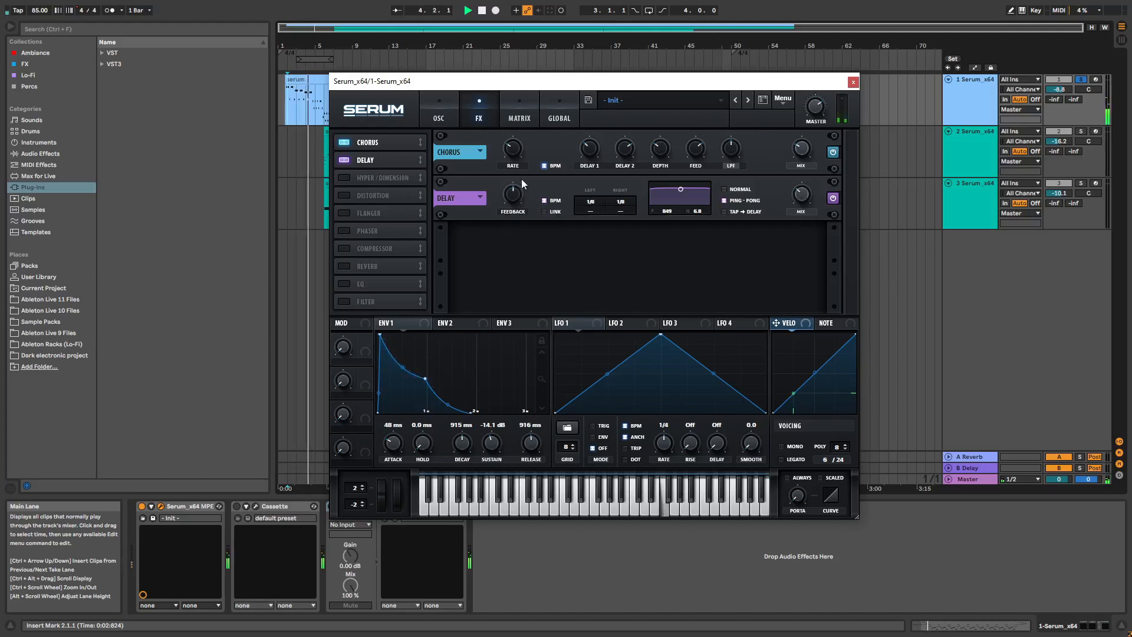
Enable Reverb directly after Delay, raise its high cut and set its mix to 41% during playback
click(342, 266)
drag(341, 266, 367, 179)
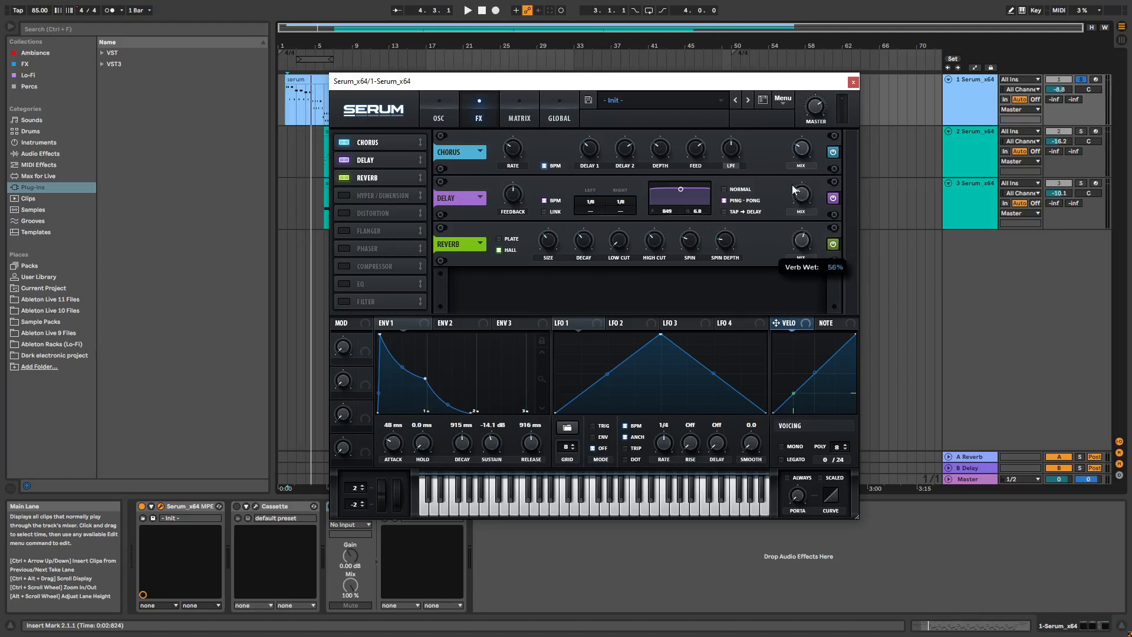
drag(787, 147, 783, 202)
drag(660, 231, 665, 224)
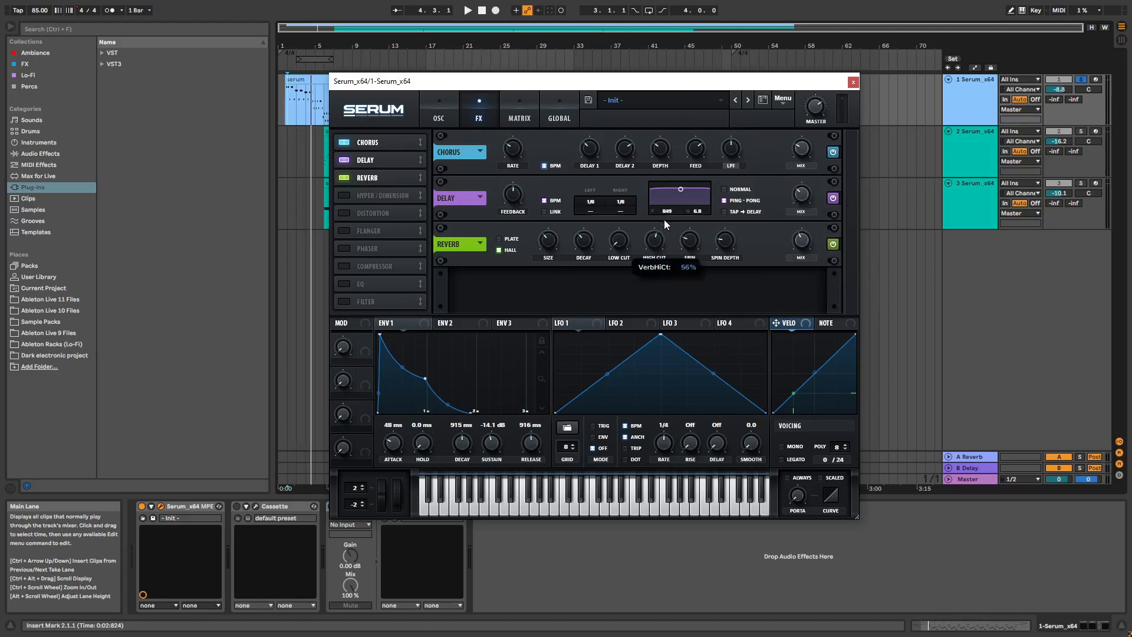
key(space)
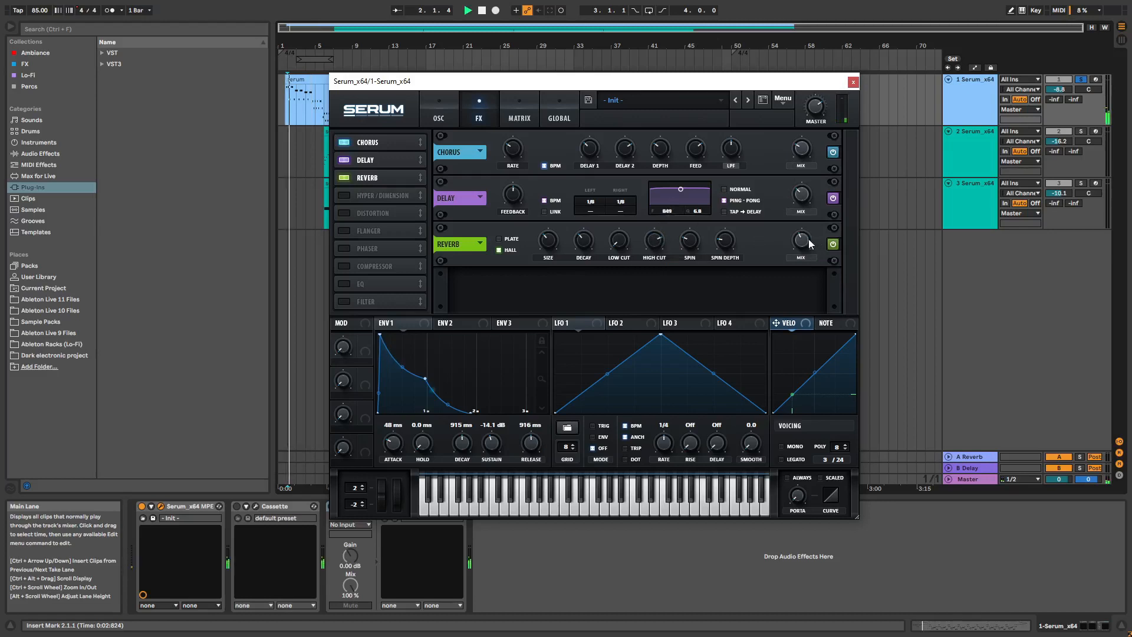
mouse_move(805, 237)
drag(805, 236, 806, 241)
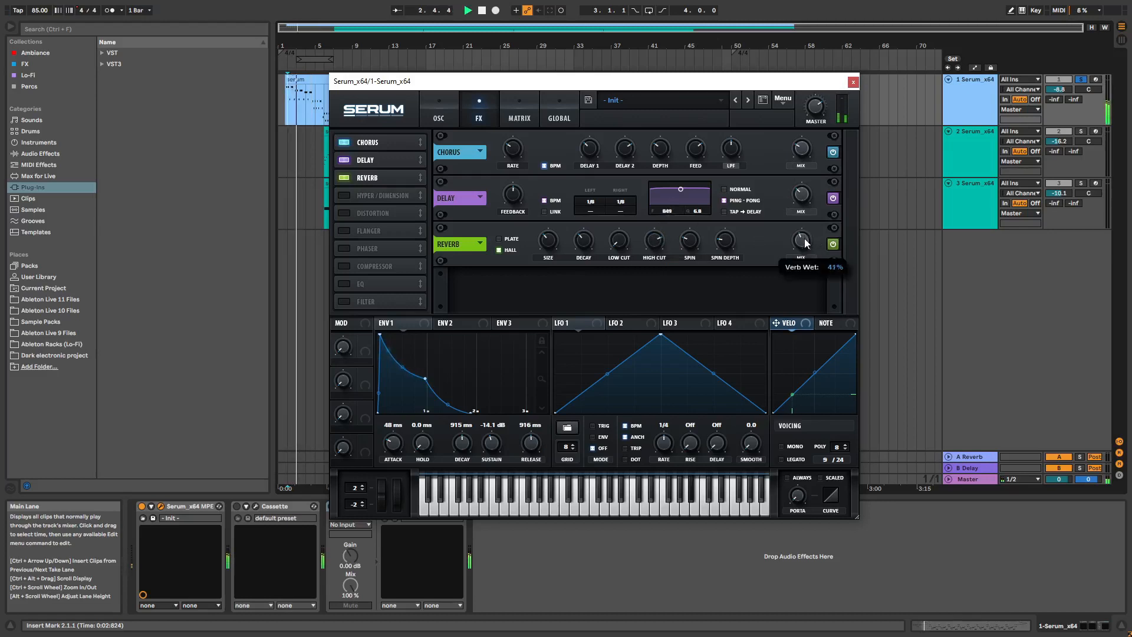
Review Serum's oscillator page, briefly toggling the noise oscillator, and close it to select the melody clip on the first track
click(852, 82)
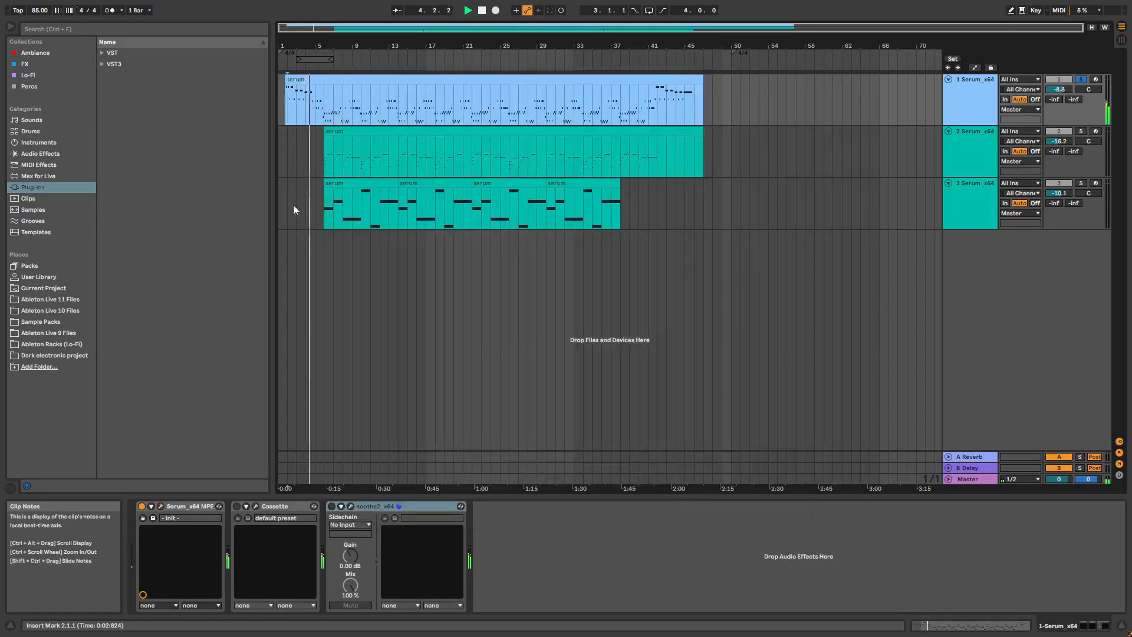
click(160, 506)
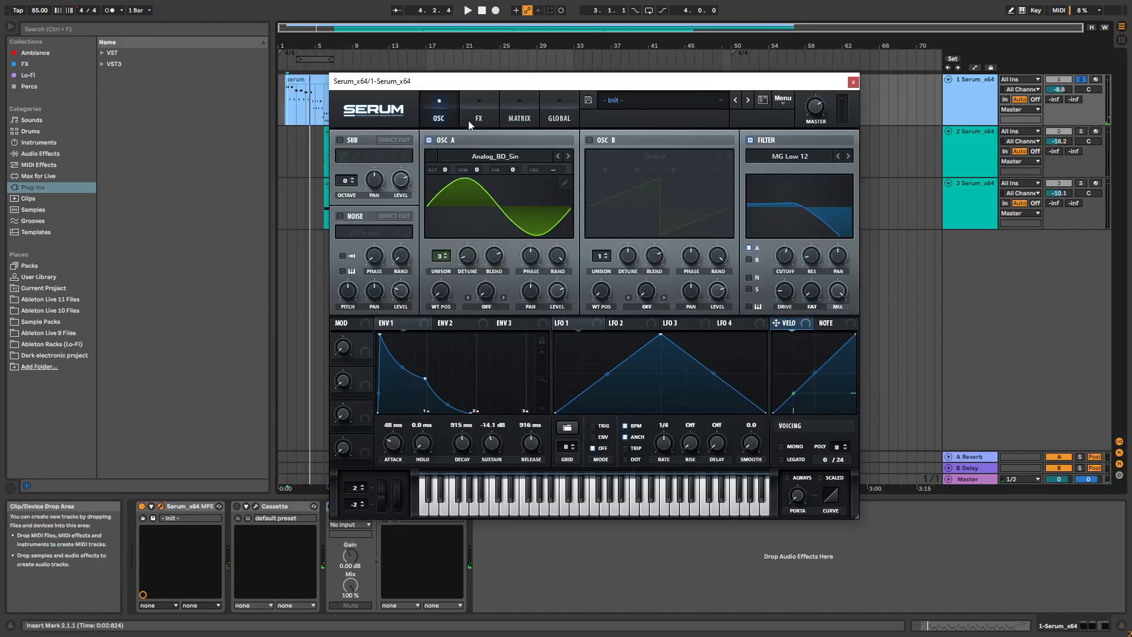
click(340, 216)
click(339, 217)
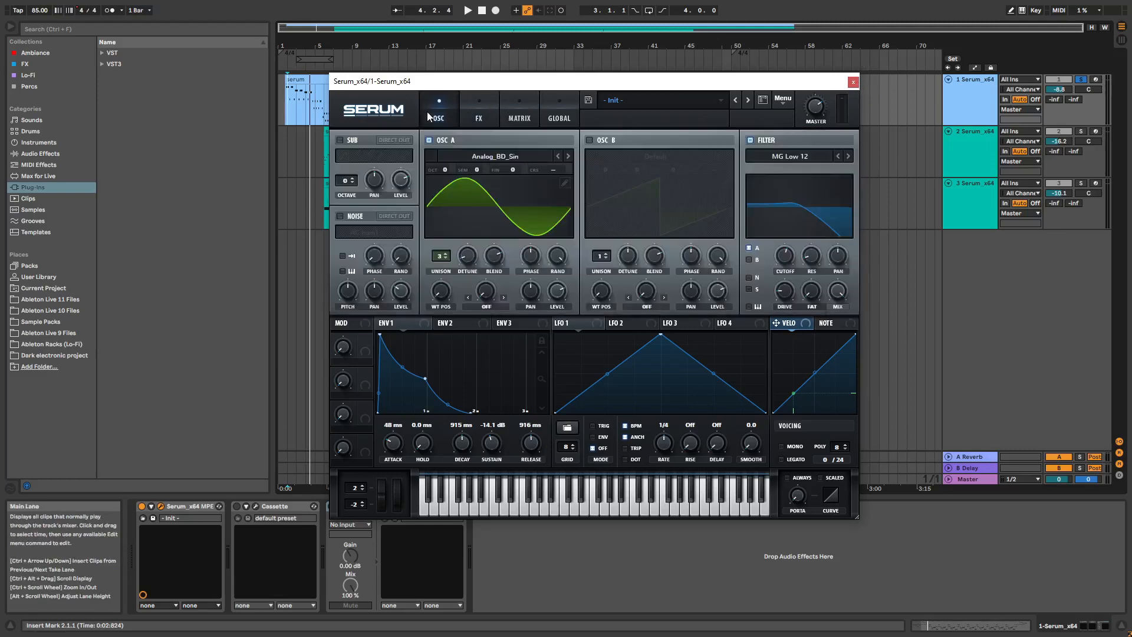
click(851, 83)
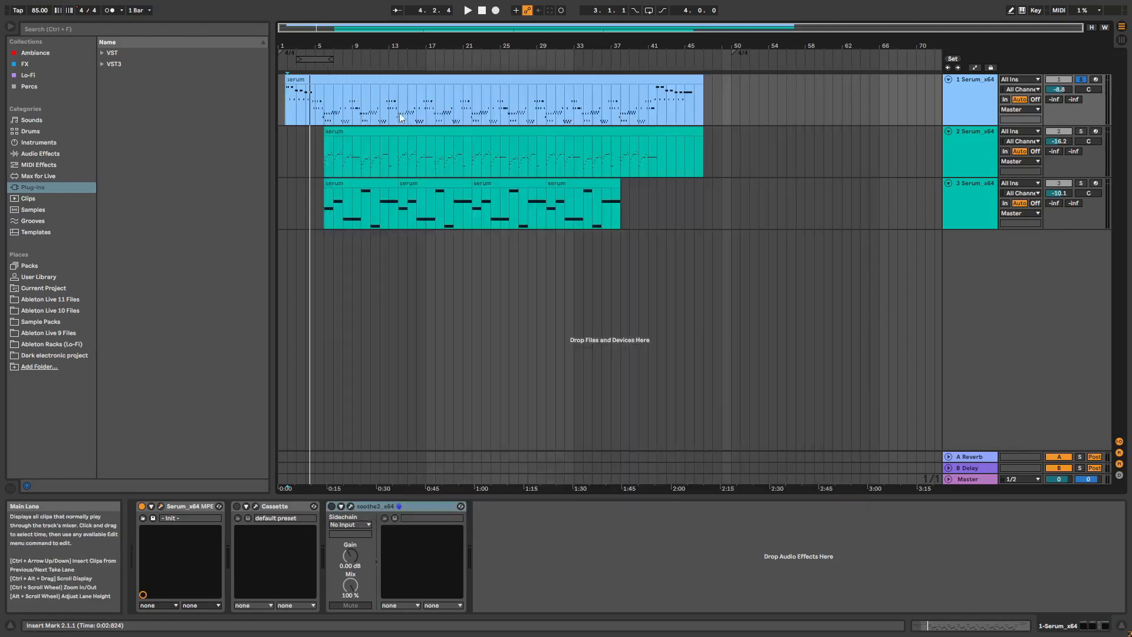
click(286, 91)
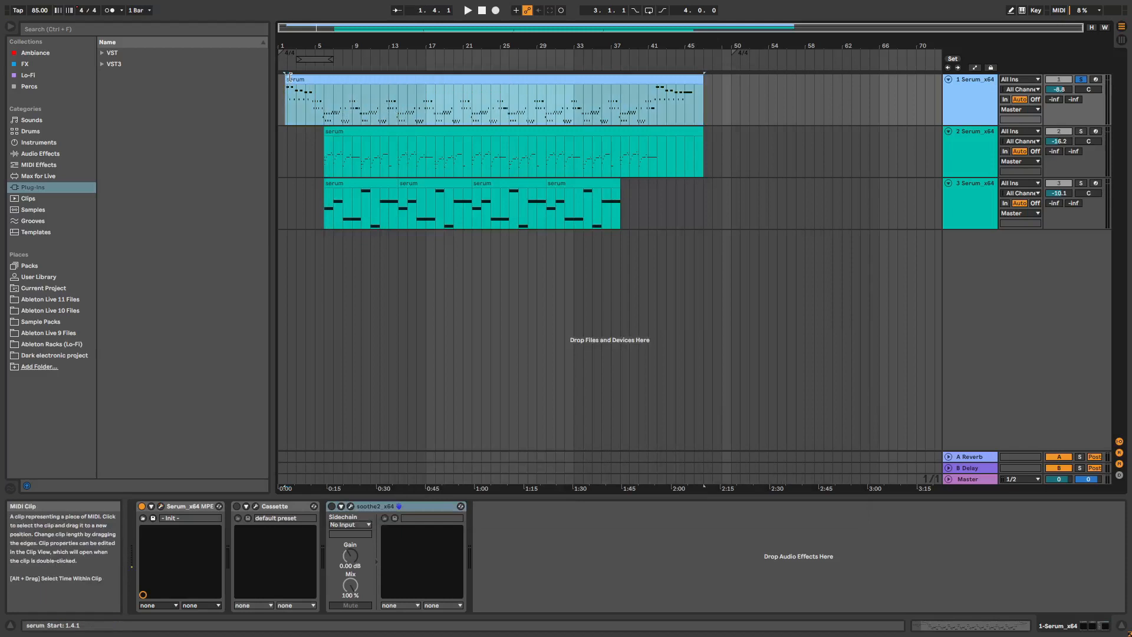
Look over the existing Cassette effect and delete it from the first track
click(256, 506)
click(256, 507)
click(256, 506)
click(256, 506)
click(257, 506)
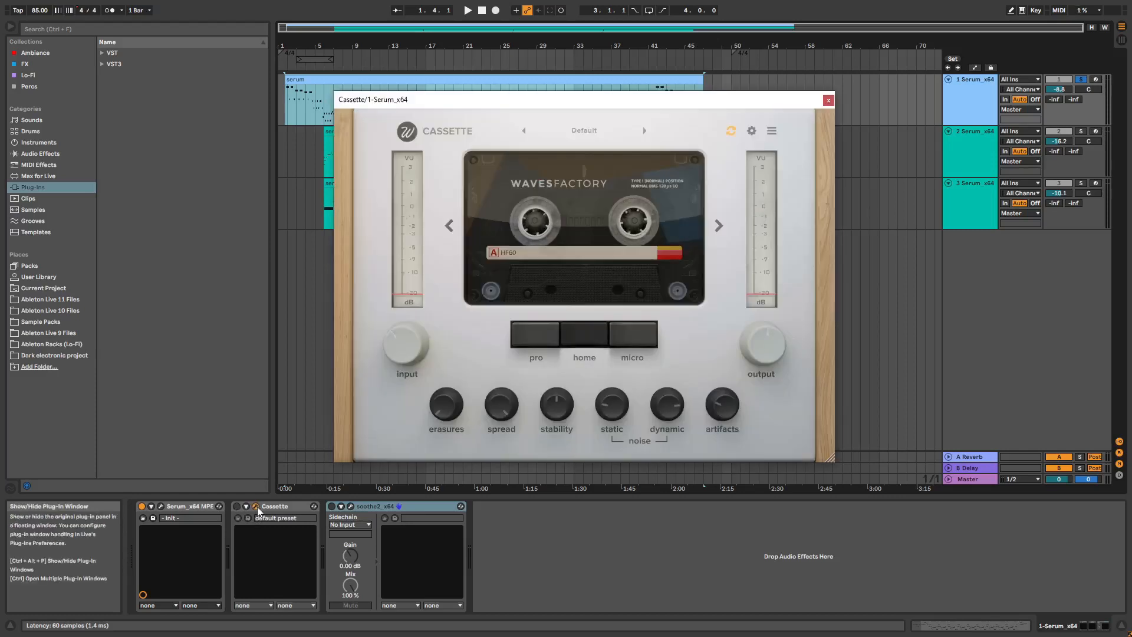
click(257, 506)
click(278, 510)
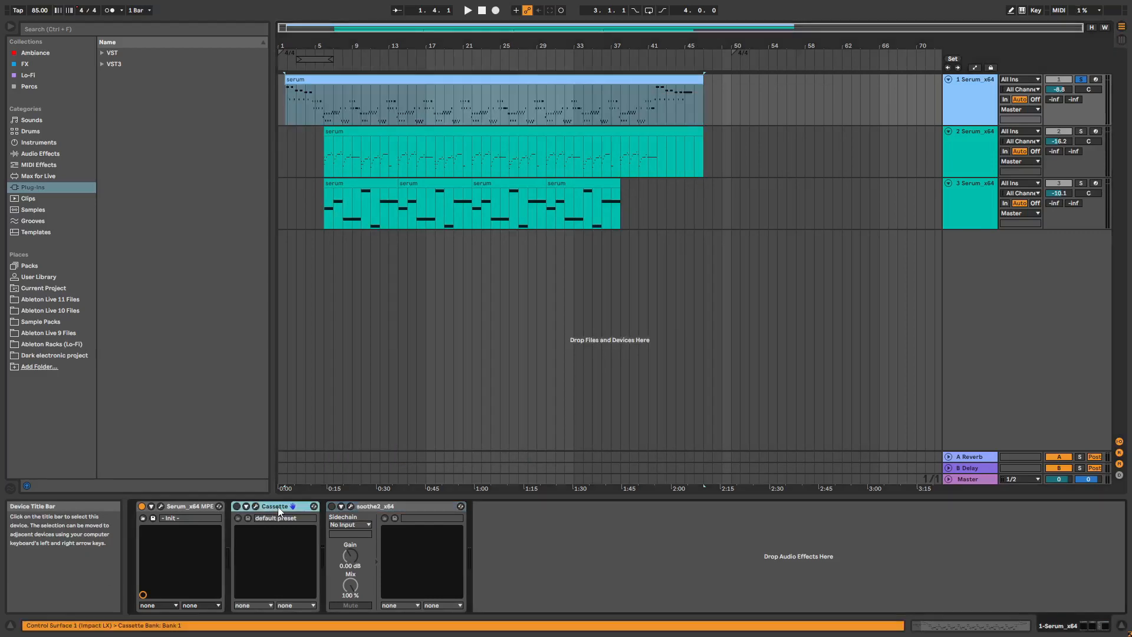
key(Delete)
Search the plug-ins for cassette and insert a fresh Cassette effect between Serum and soothe2 on the first track
click(128, 28)
text(c)
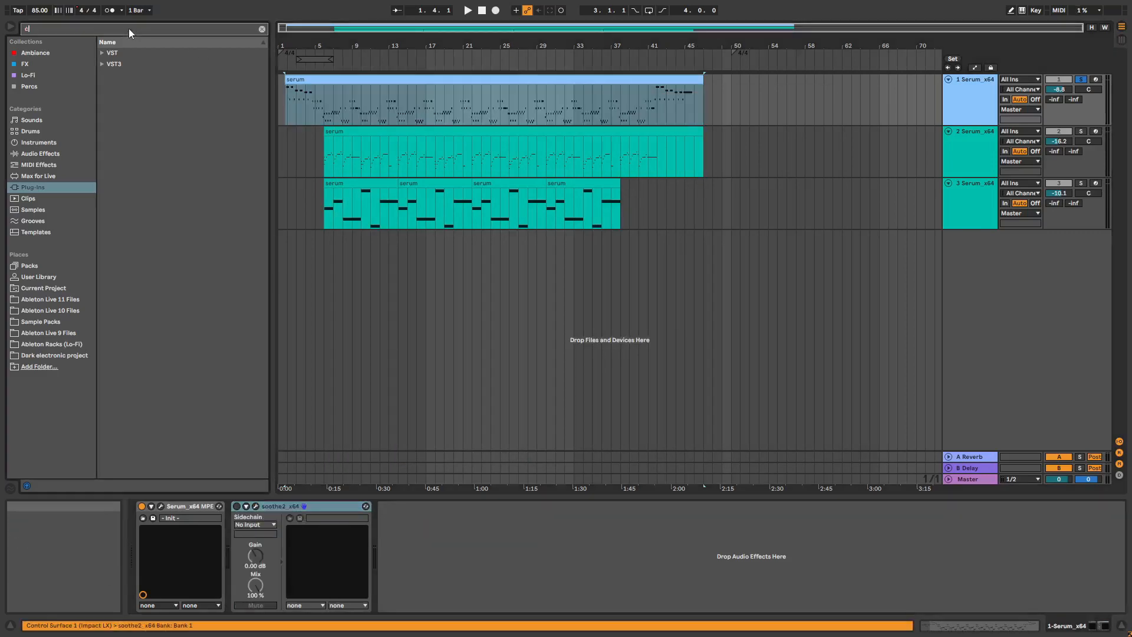
text(asset)
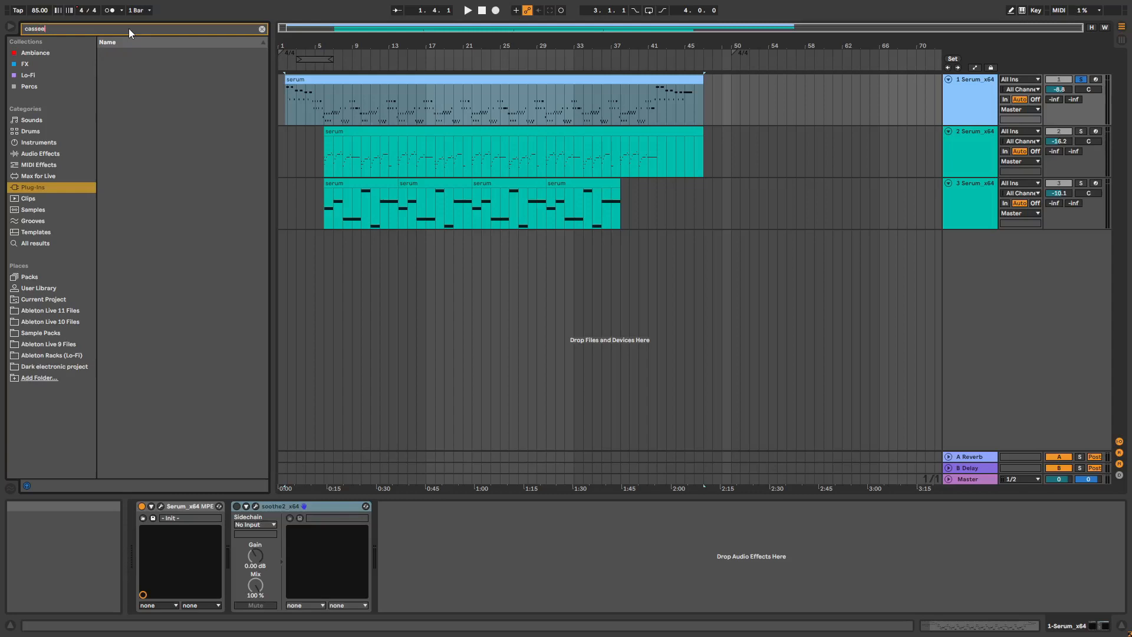
key(BackSpace)
text(tte)
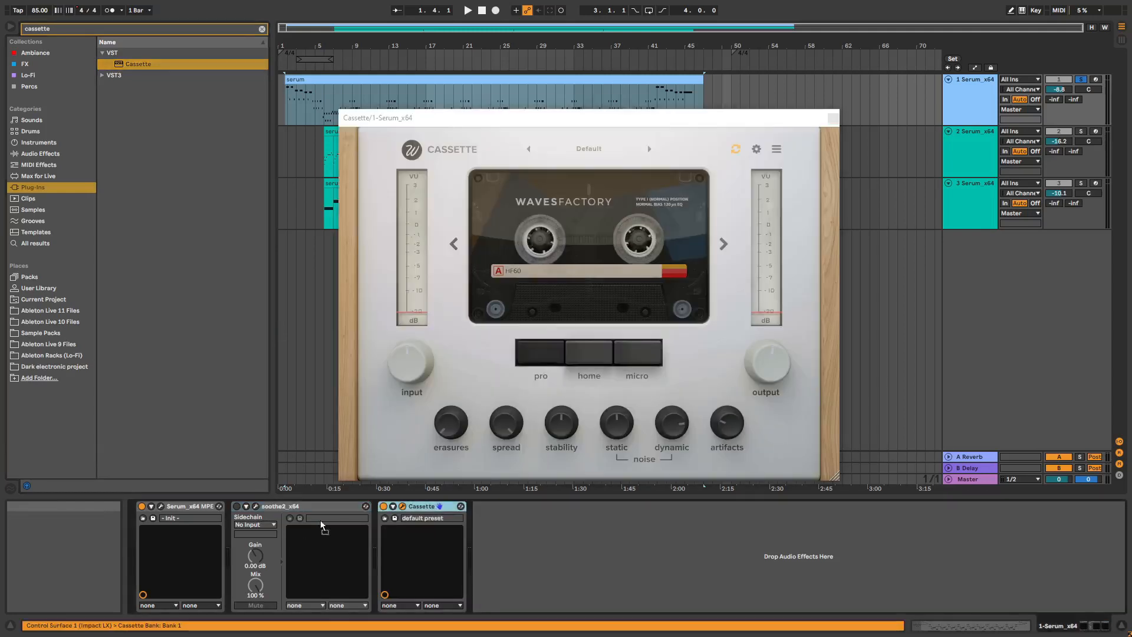
Lower Cassette's static noise, choose the home type and slightly reduce the input level
mouse_move(623, 433)
drag(617, 428, 620, 459)
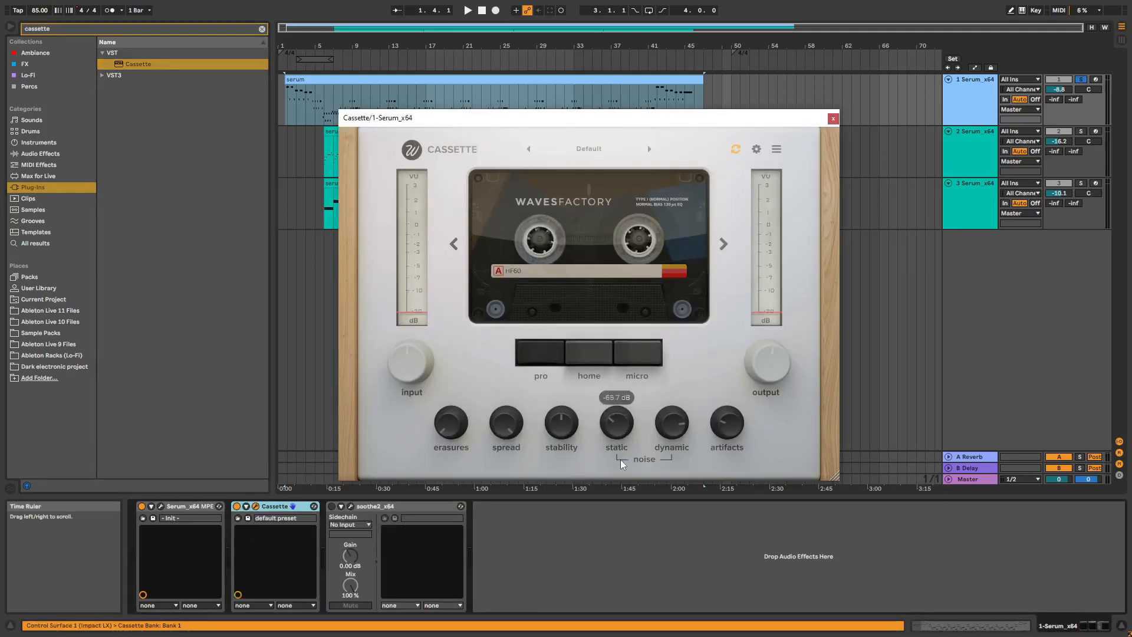
click(587, 351)
mouse_move(407, 372)
drag(407, 383, 409, 388)
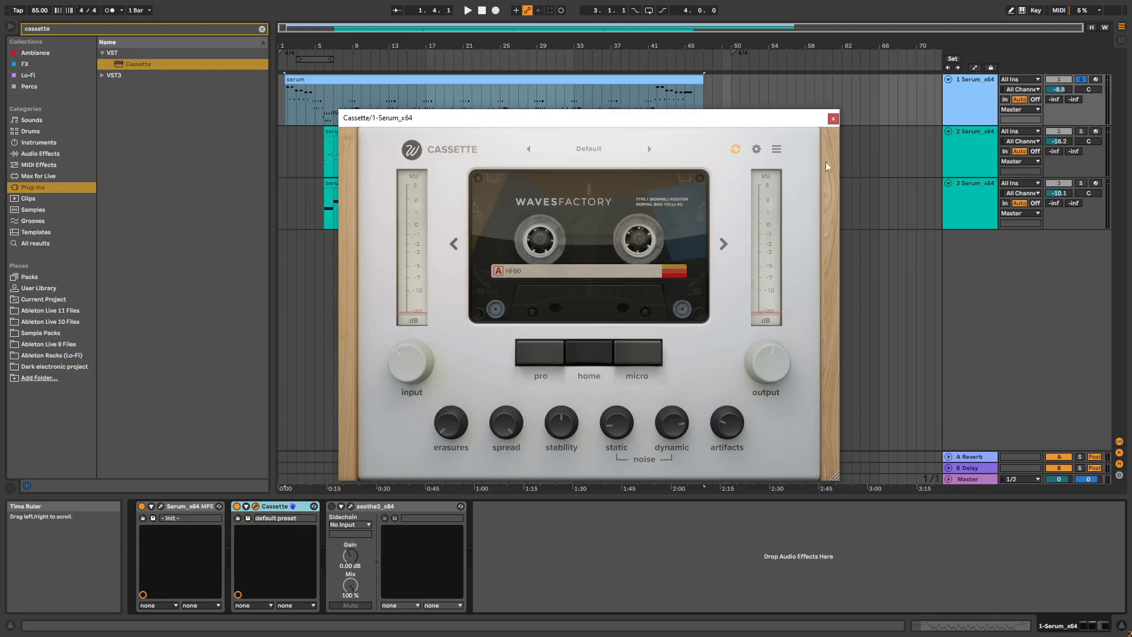
click(832, 119)
Play the melody and compare it with Cassette bypassed and active
key(space)
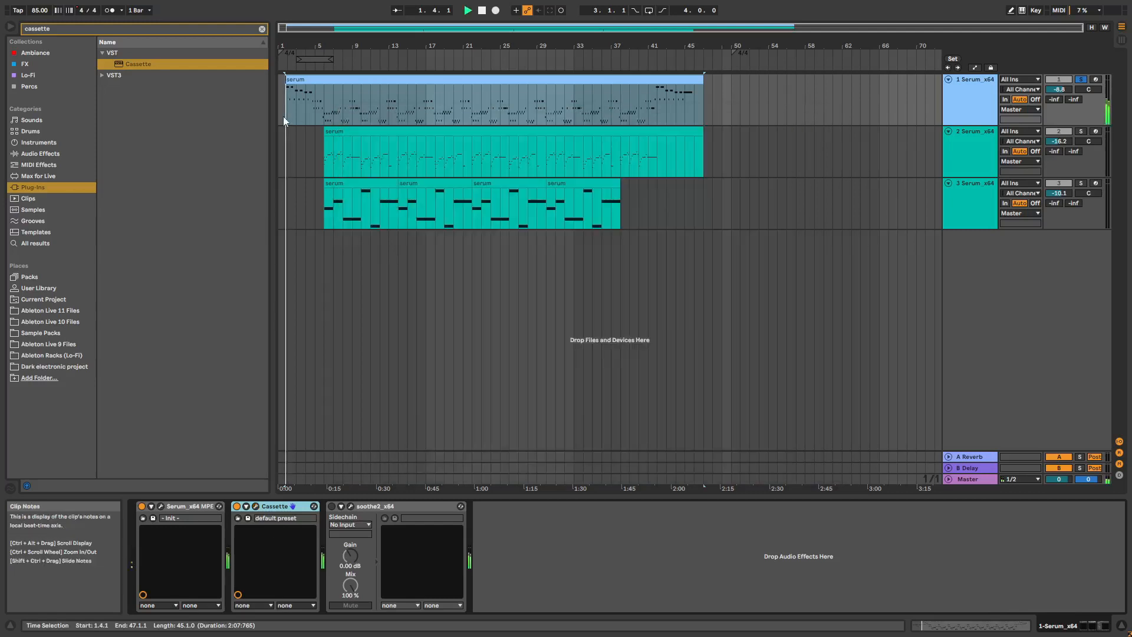
click(237, 505)
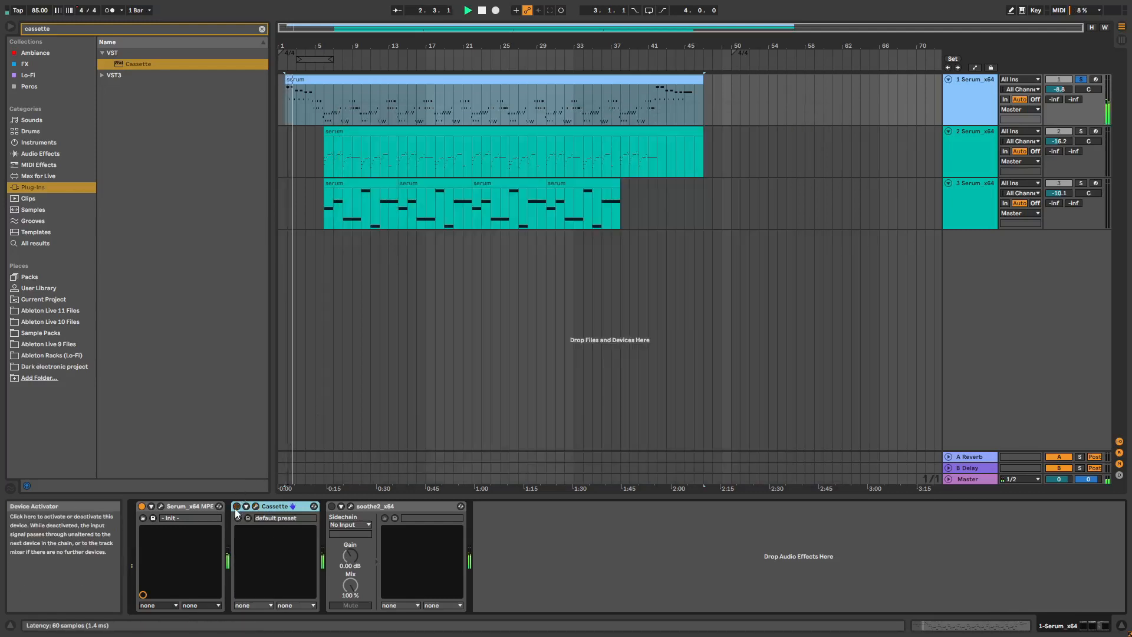
click(236, 505)
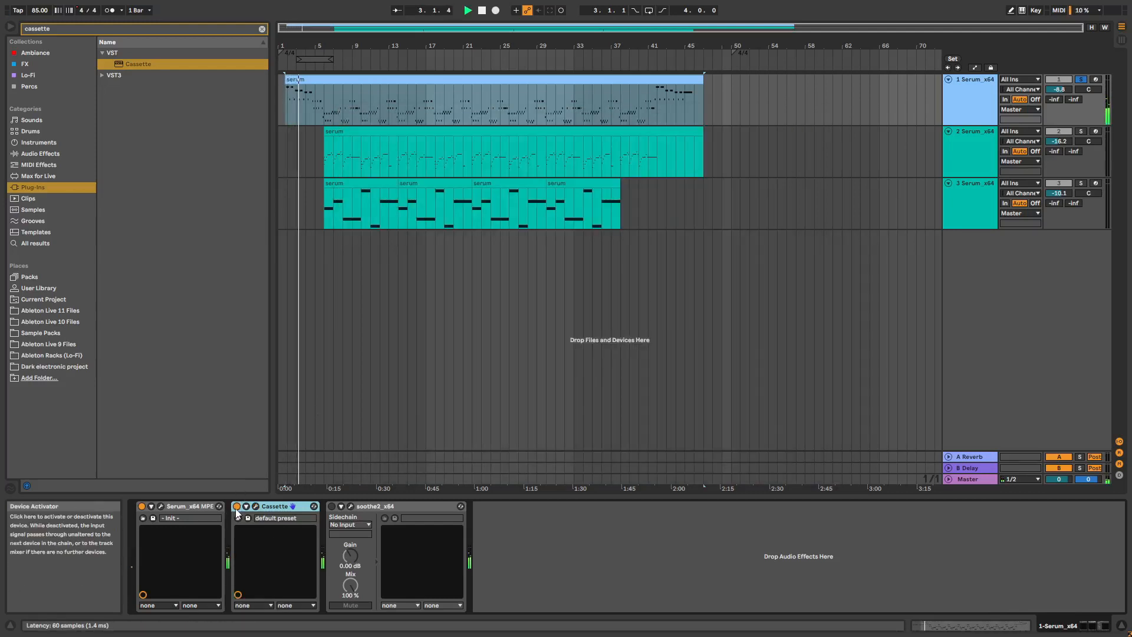
click(529, 538)
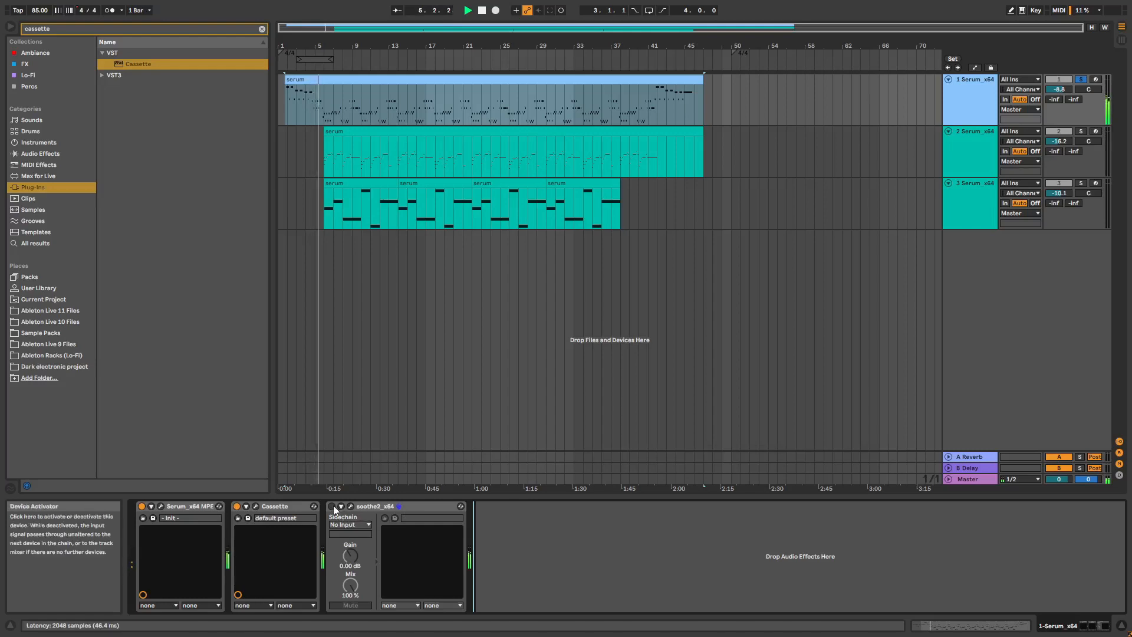
Delete the existing soothe2 from the first track, then search the plug-ins for soothe and insert a fresh soothe2 after Cassette
click(369, 507)
key(Delete)
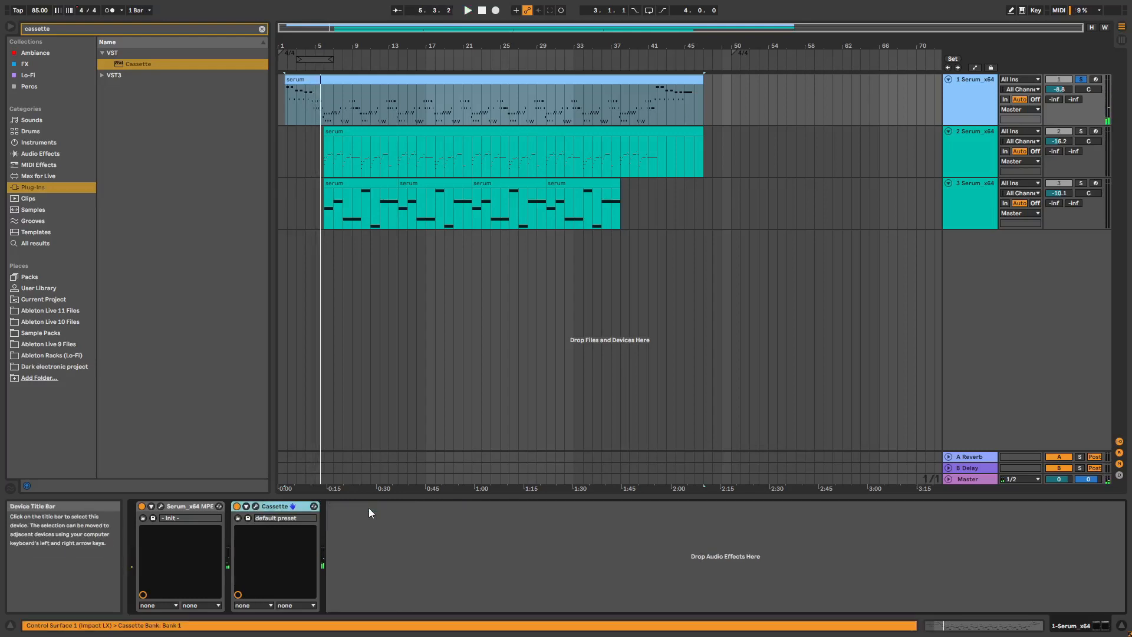
click(262, 29)
text(s)
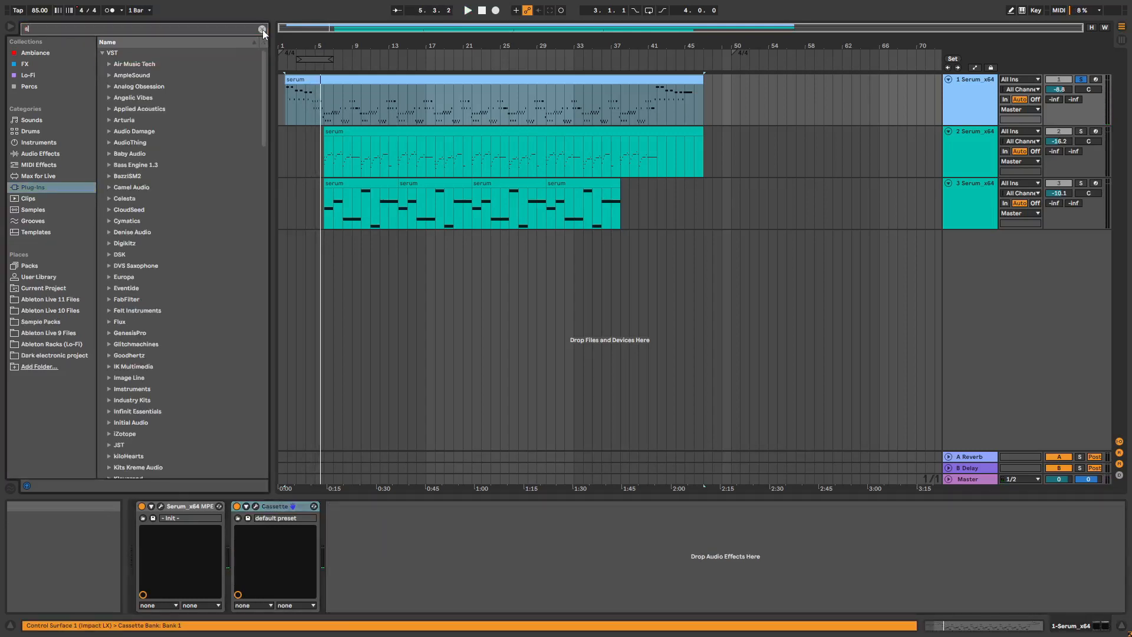
text(oothe)
key(Down)
key(Down)
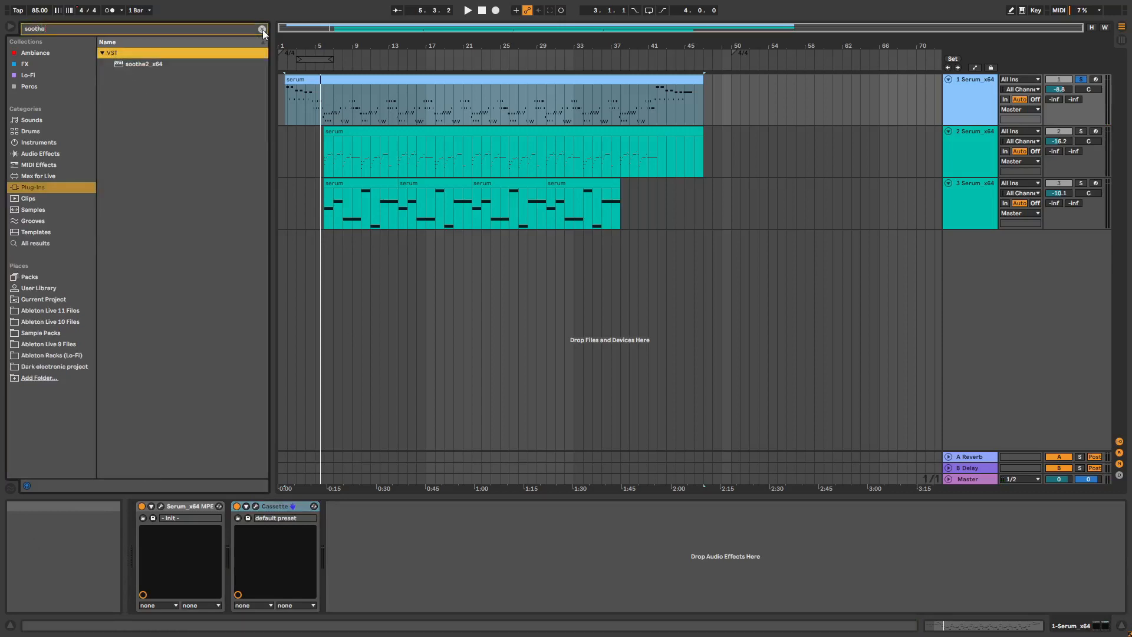
key(Return)
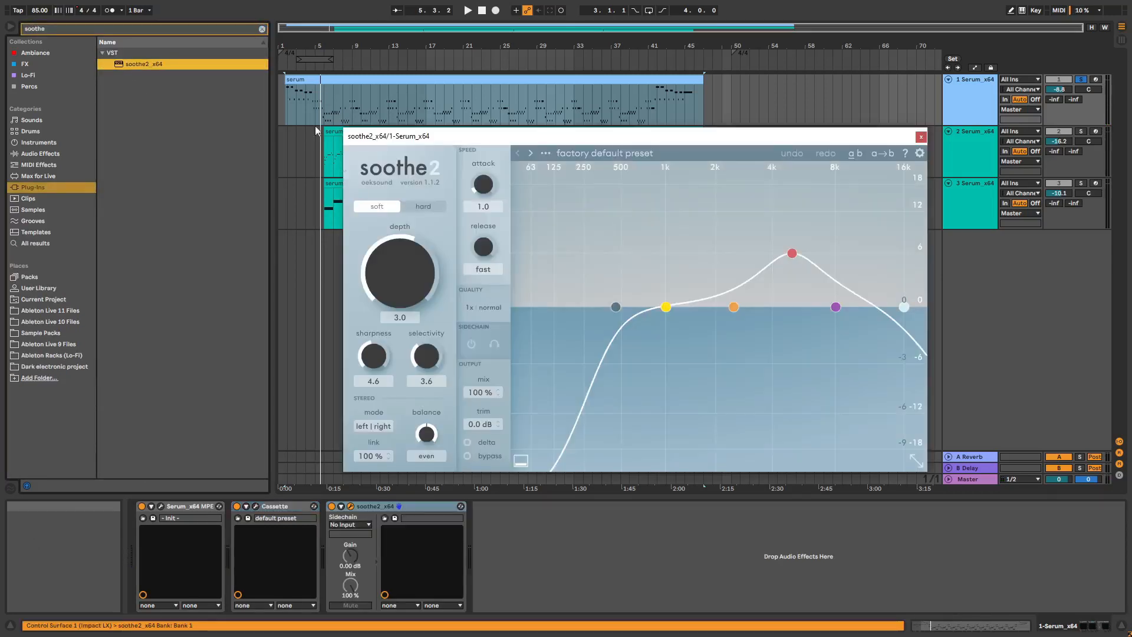
In soothe2, lower the low cut, set band 1 to 252 Hz and 6.3 dB, depth to -1.9, sharpness to 7.7 and selectivity to 7.1
drag(615, 306, 520, 306)
drag(666, 306, 585, 251)
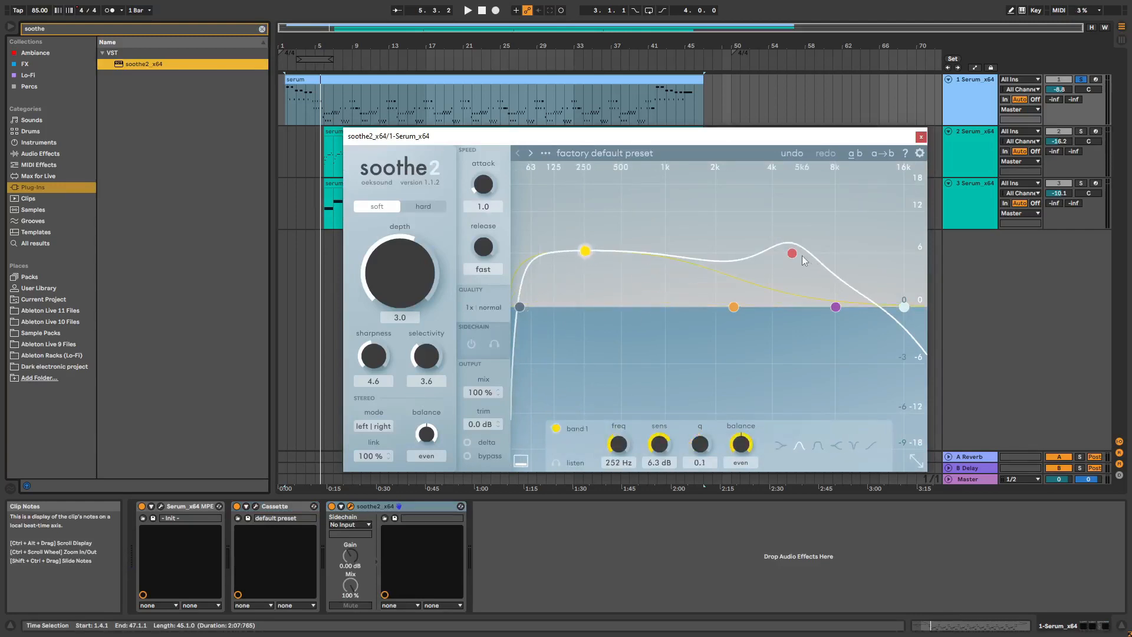
drag(411, 258, 413, 282)
drag(433, 356, 442, 325)
drag(388, 353, 411, 305)
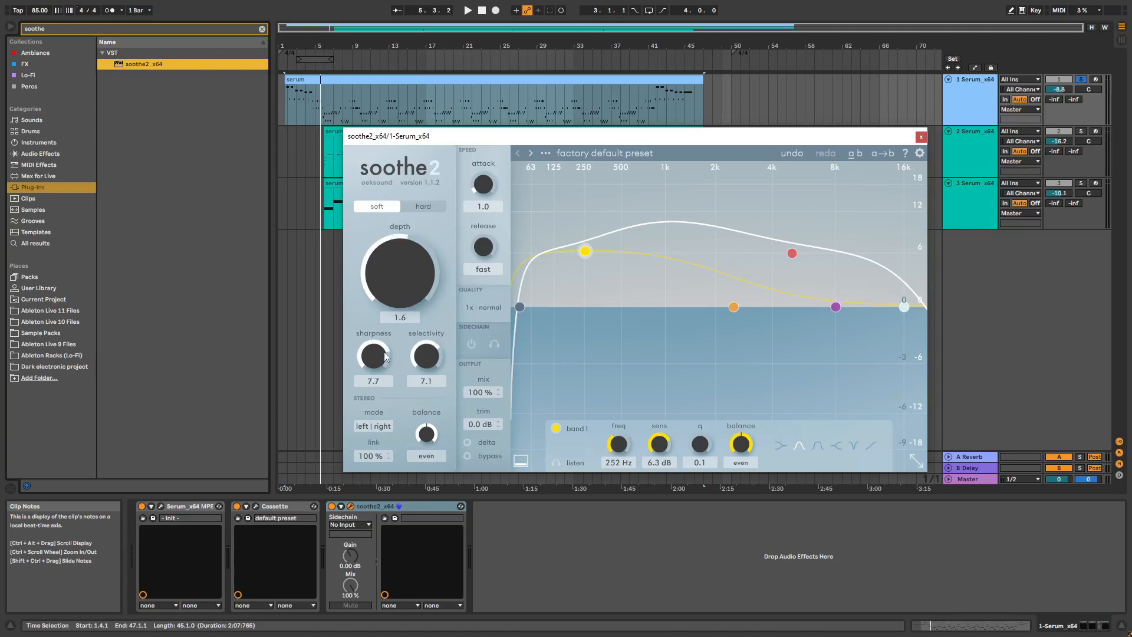
mouse_move(426, 266)
mouse_down()
mouse_move(424, 284)
mouse_move(427, 264)
mouse_move(433, 281)
mouse_up()
Play the melody through soothe2, close its window and unsolo the first track to hear all three tracks together
key(space)
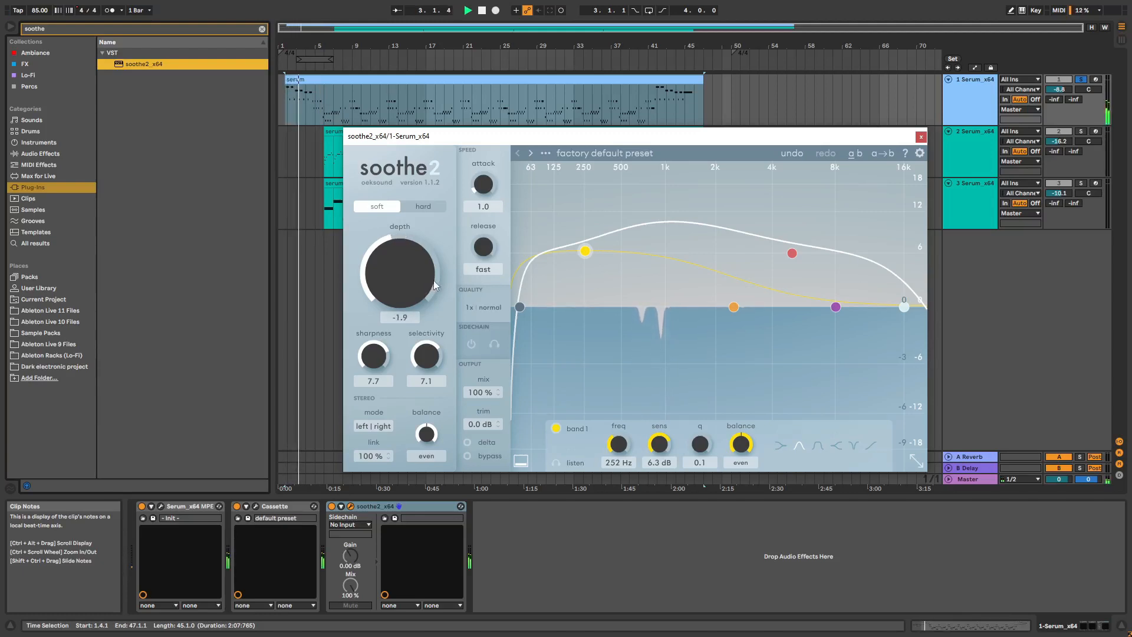
click(920, 136)
double_click(1080, 131)
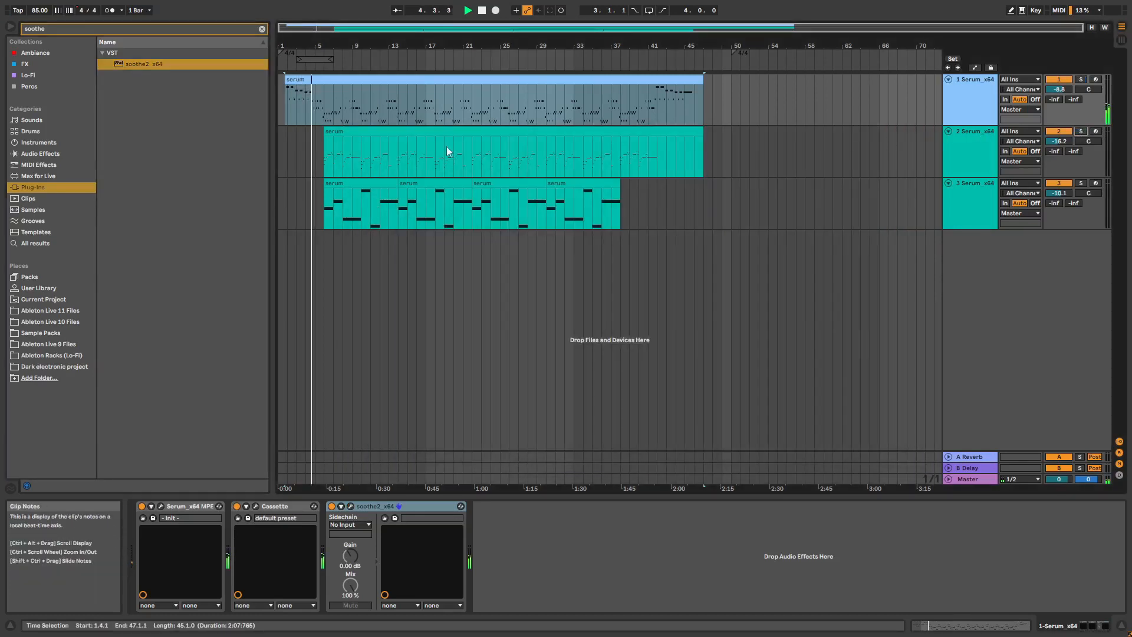
click(331, 145)
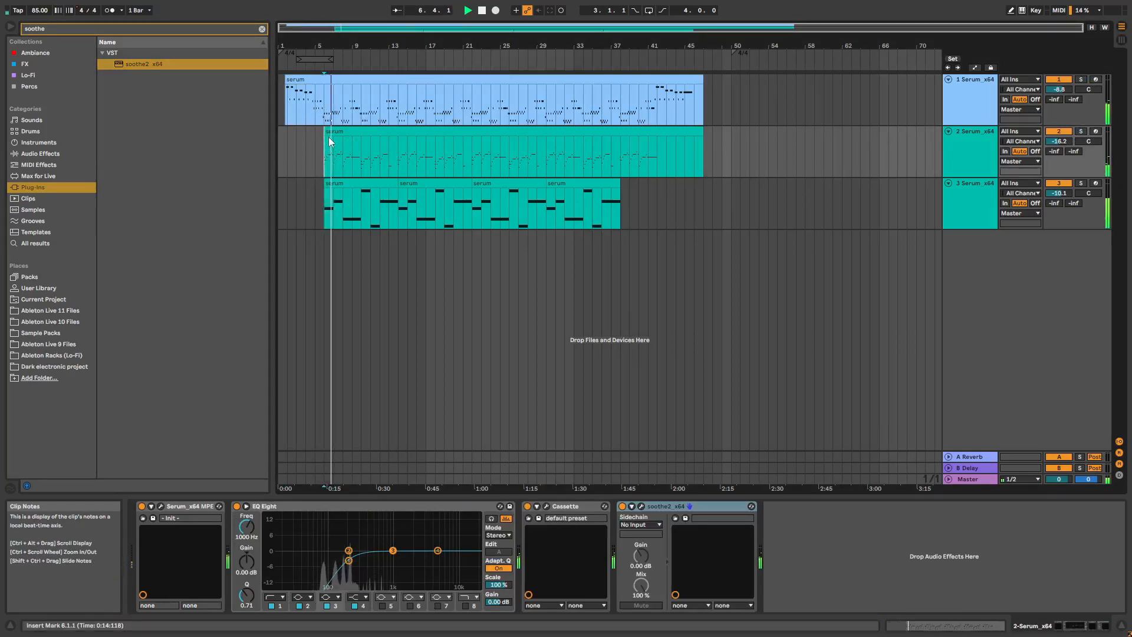
click(317, 112)
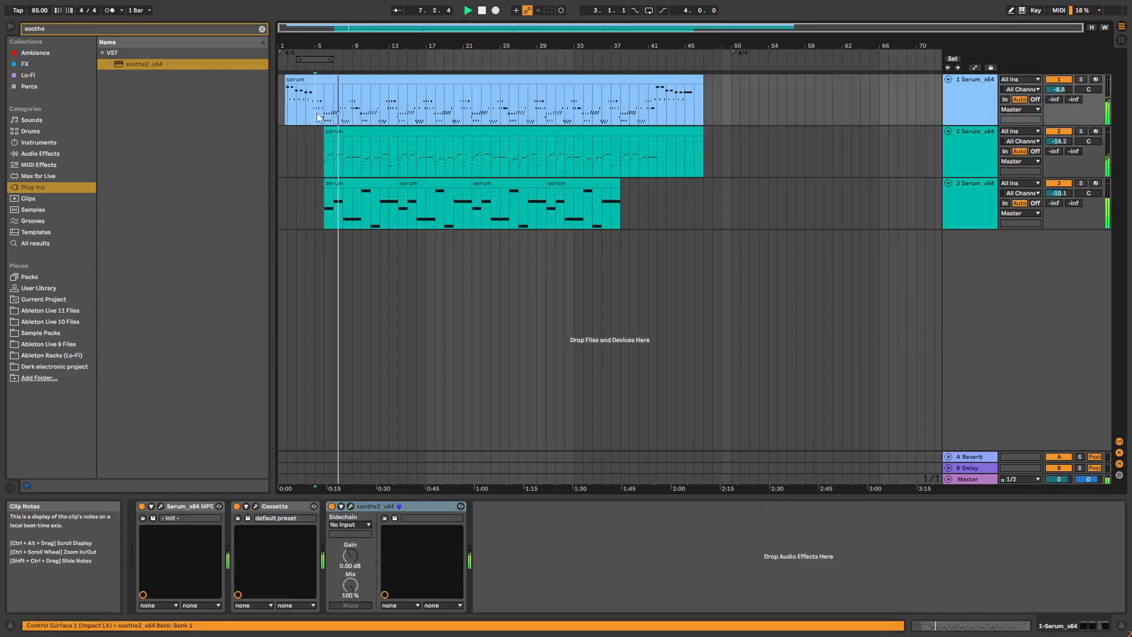
Examine the reverb settings in the first track's Serum effects during playback, then close Serum and stop playback
click(160, 505)
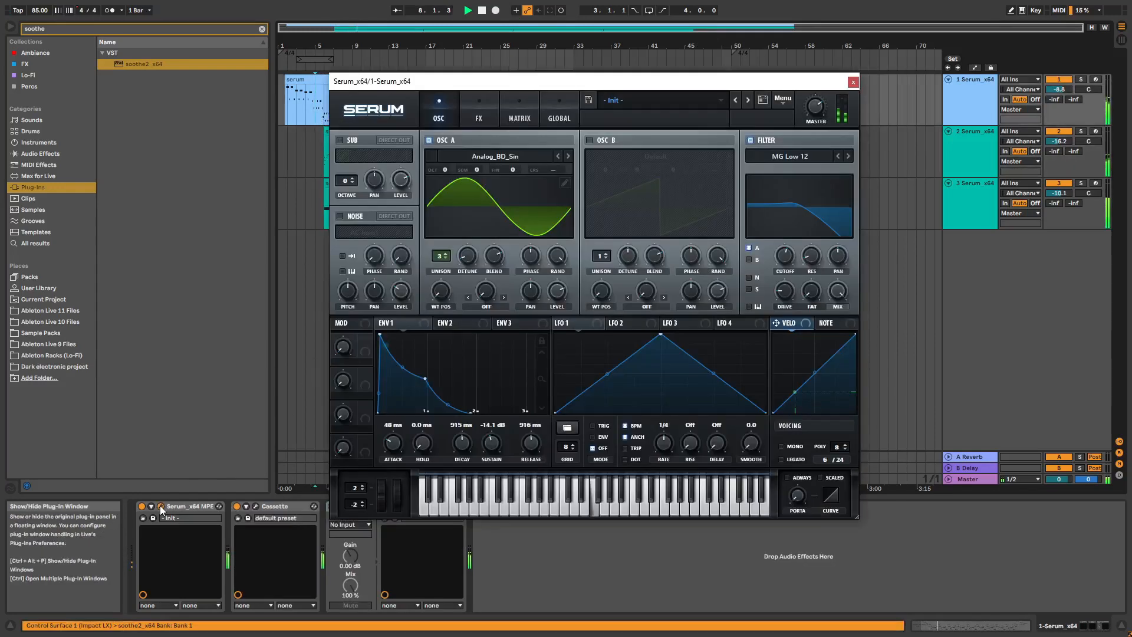
click(478, 112)
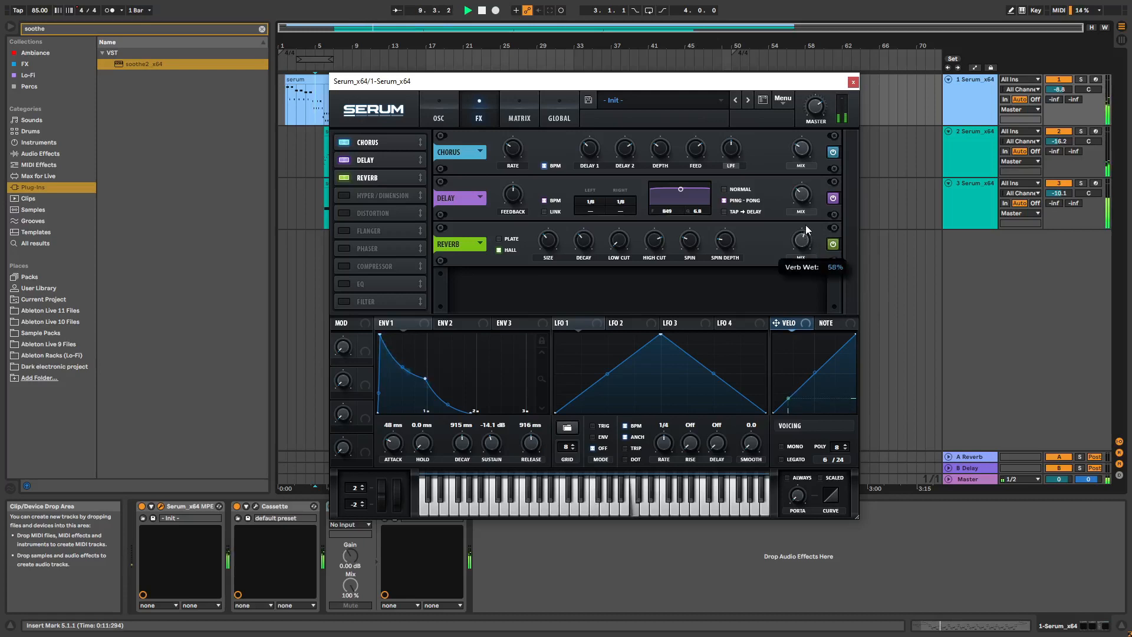
mouse_move(554, 246)
mouse_down()
mouse_move(556, 235)
mouse_move(561, 247)
mouse_up()
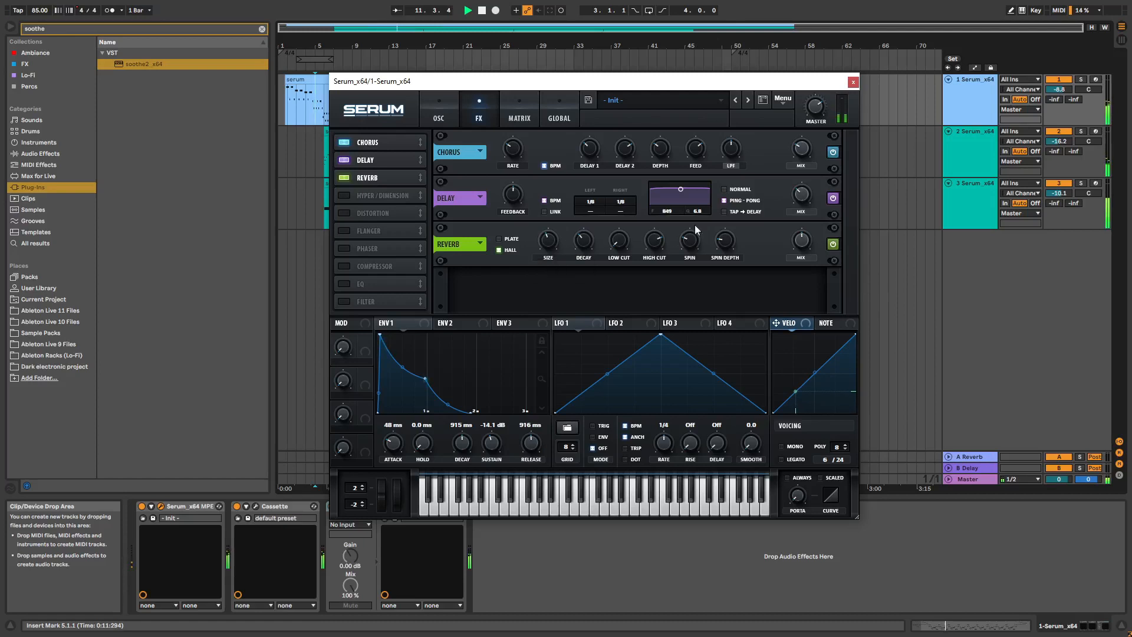
click(853, 82)
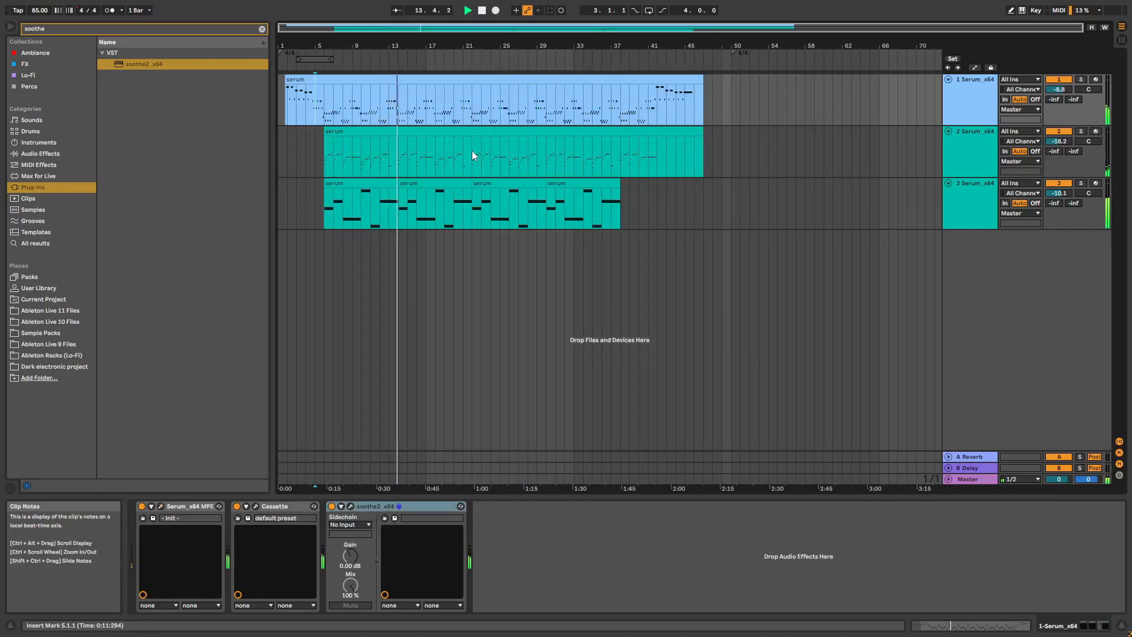
key(space)
Compare the device chains of the three Serum tracks and examine the low cut in the second track's EQ Eight
click(330, 207)
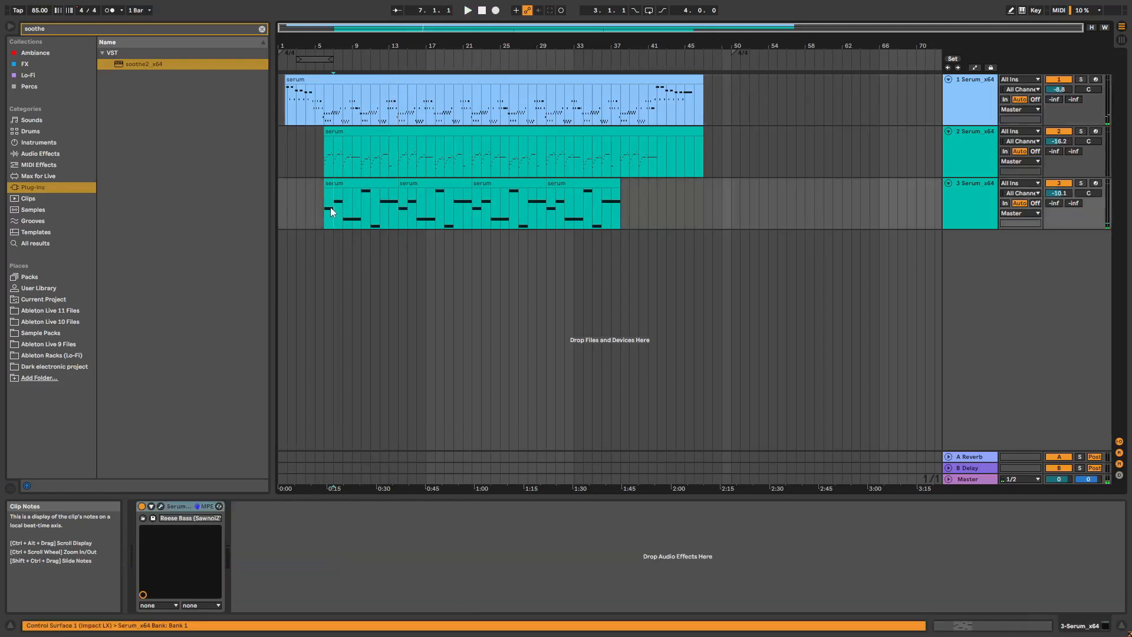
click(328, 153)
click(330, 109)
click(320, 155)
click(323, 108)
click(322, 143)
click(321, 147)
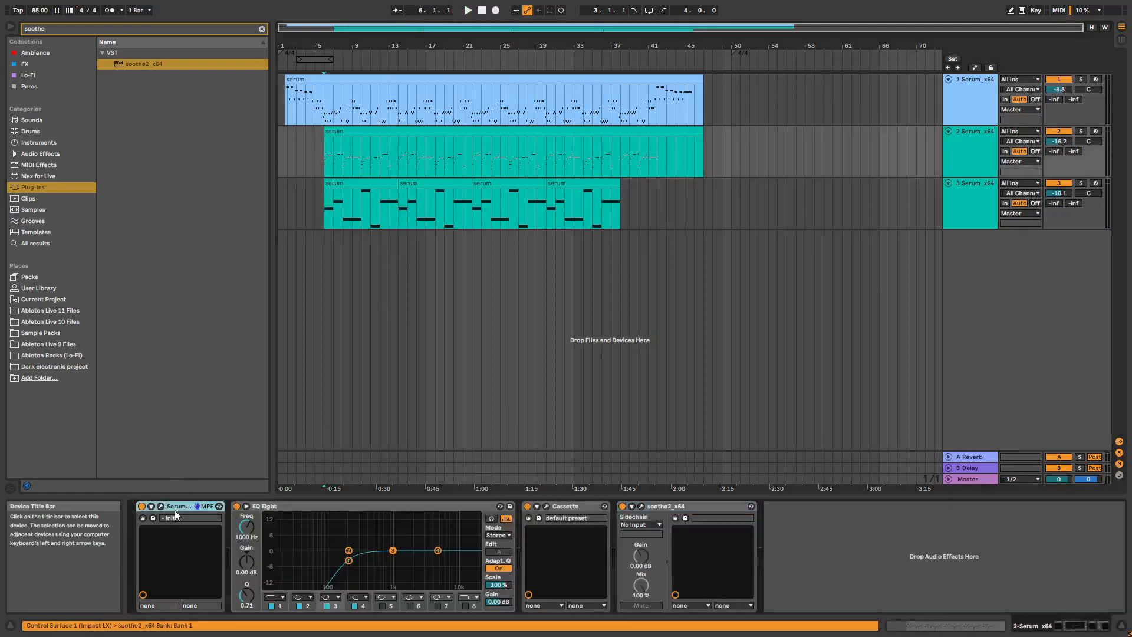
click(280, 509)
drag(349, 561, 345, 561)
Solo the third track, examine its Serum Reese Bass patch and play the bass alone before unsoloing it
click(327, 211)
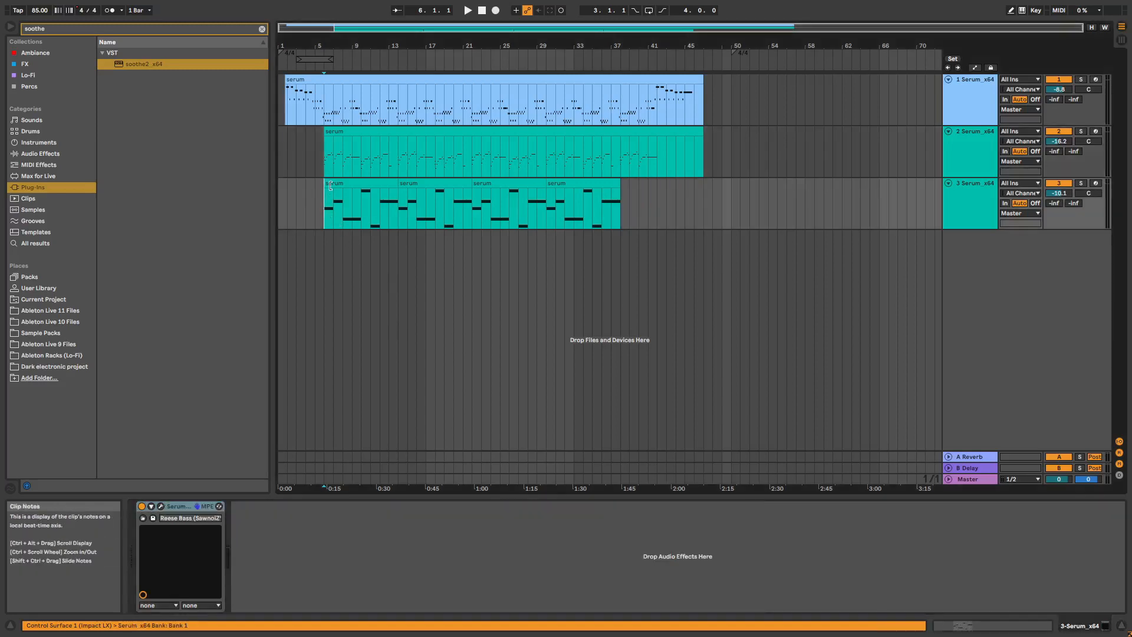
click(1080, 183)
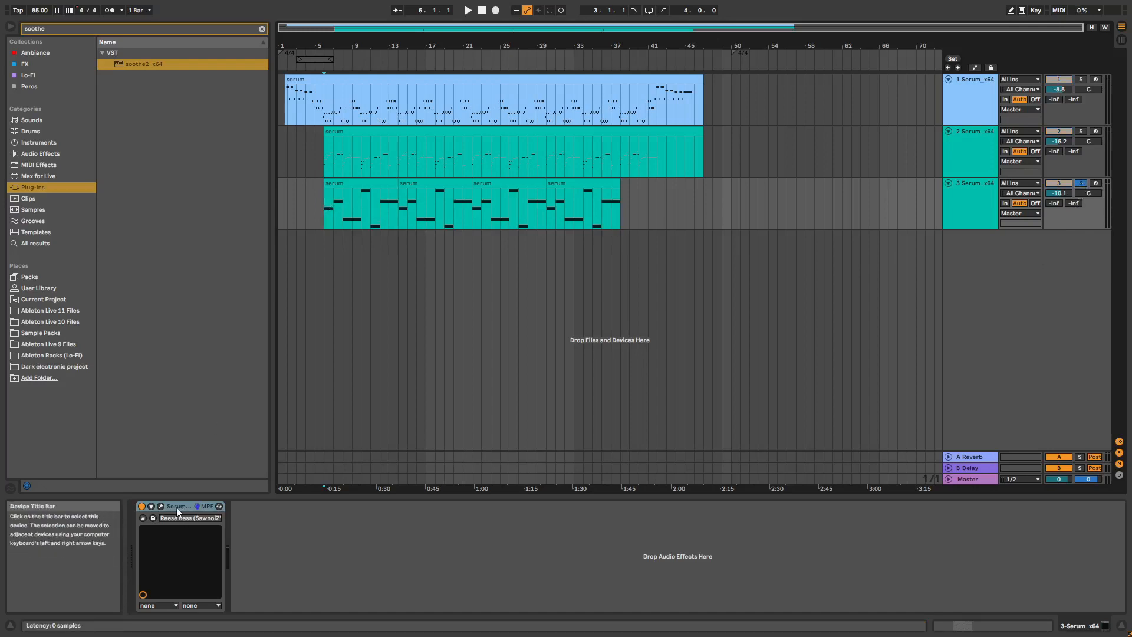
click(160, 505)
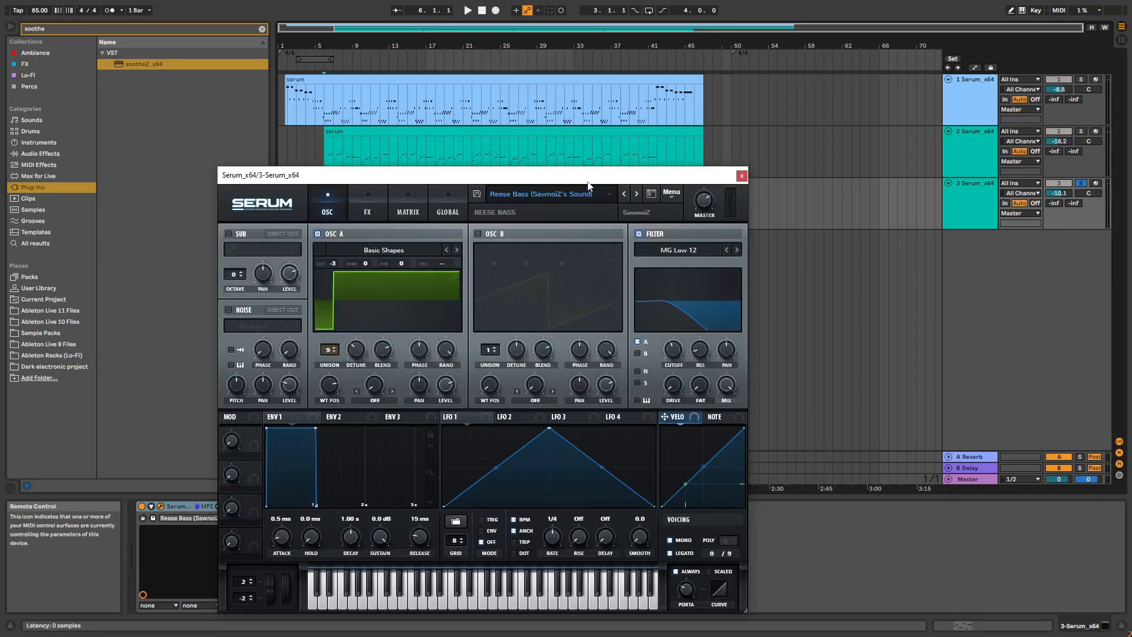
drag(588, 182, 633, 124)
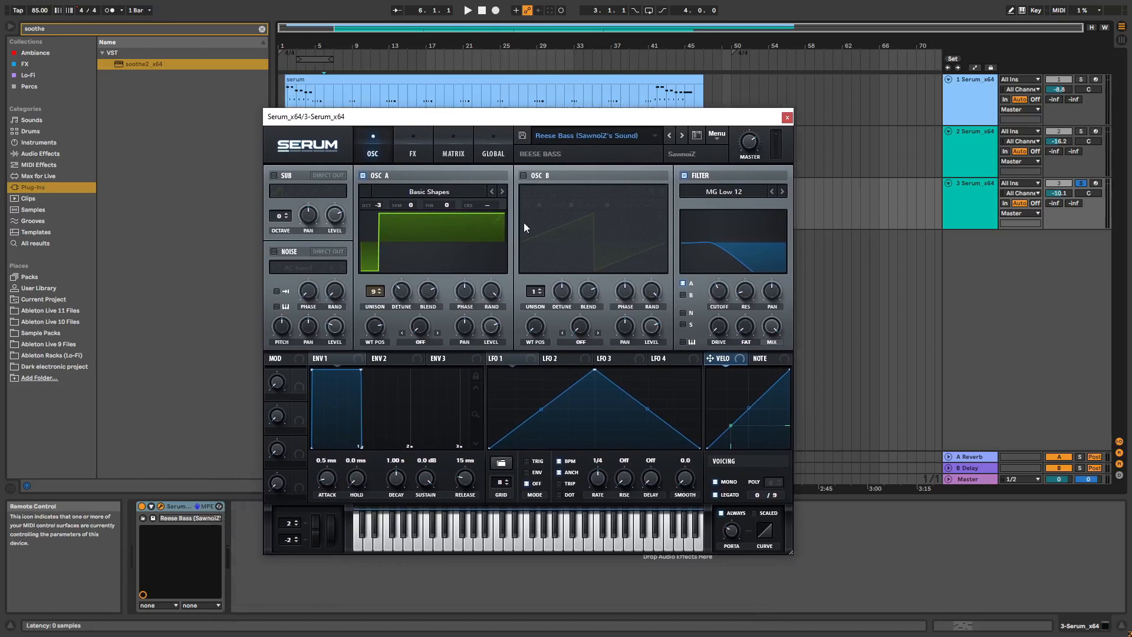
click(788, 116)
key(space)
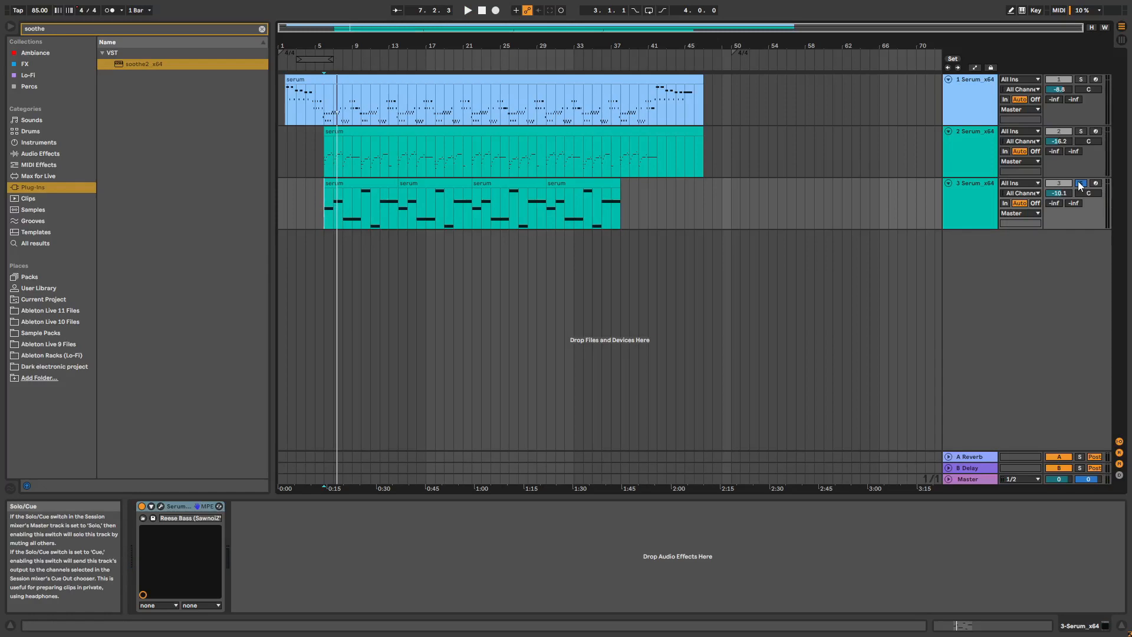
key(space)
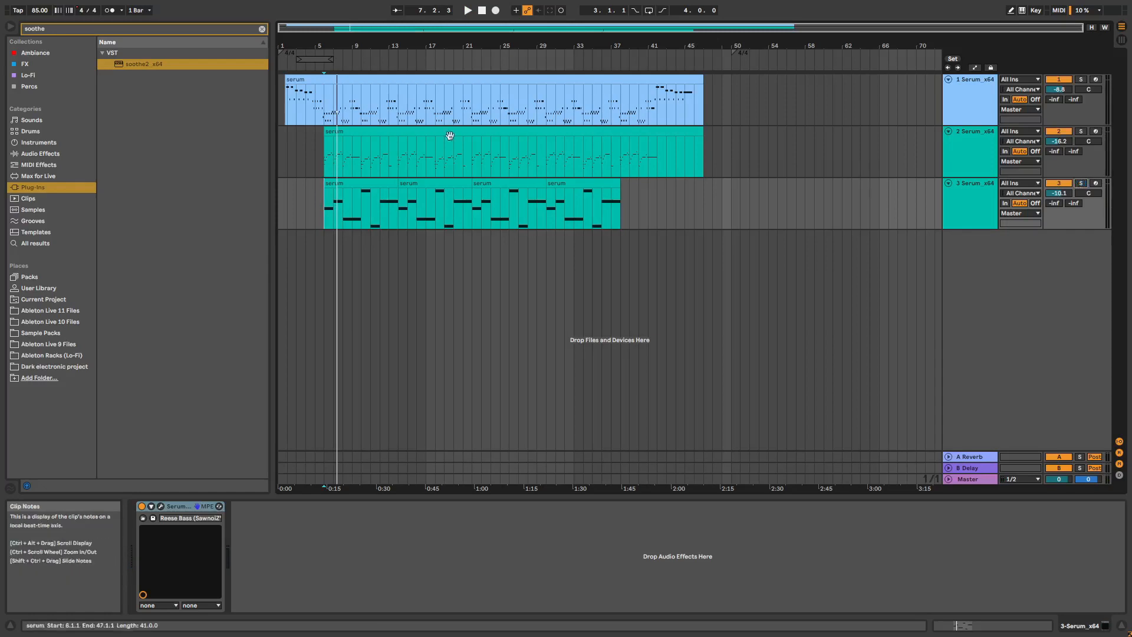
Select the melody clip on the first track and clear the plug-in search
click(328, 111)
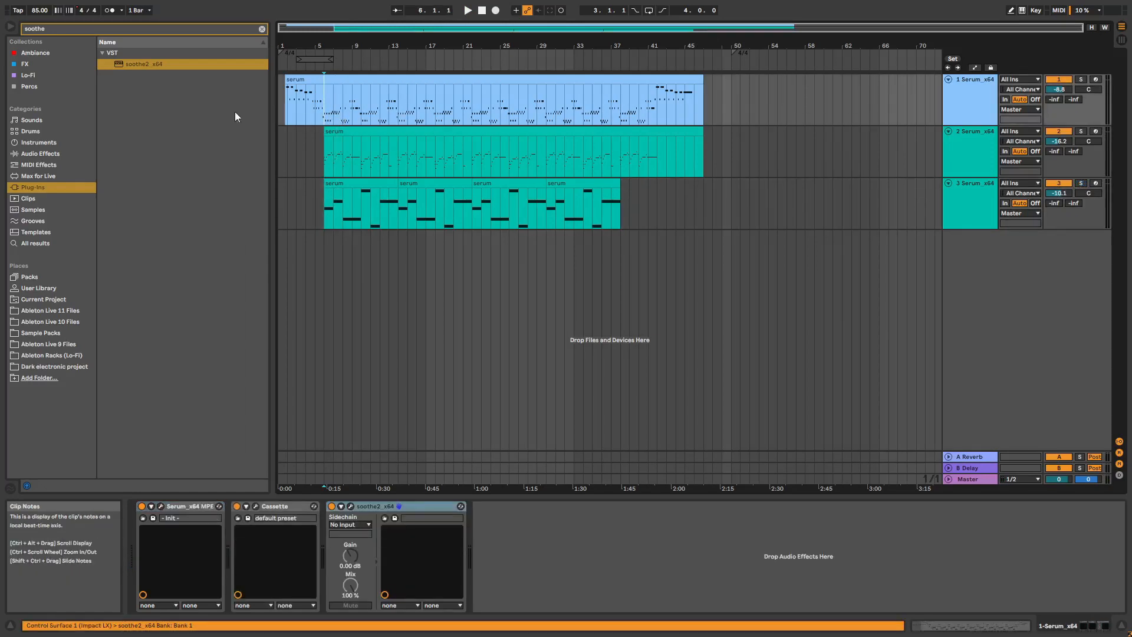
click(290, 79)
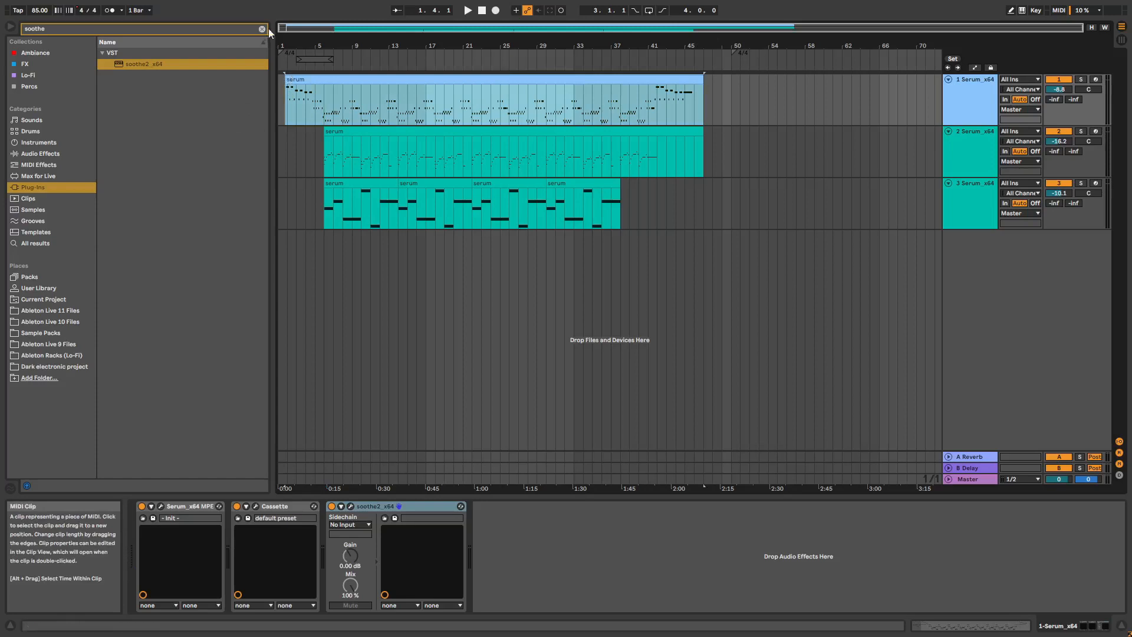
click(262, 30)
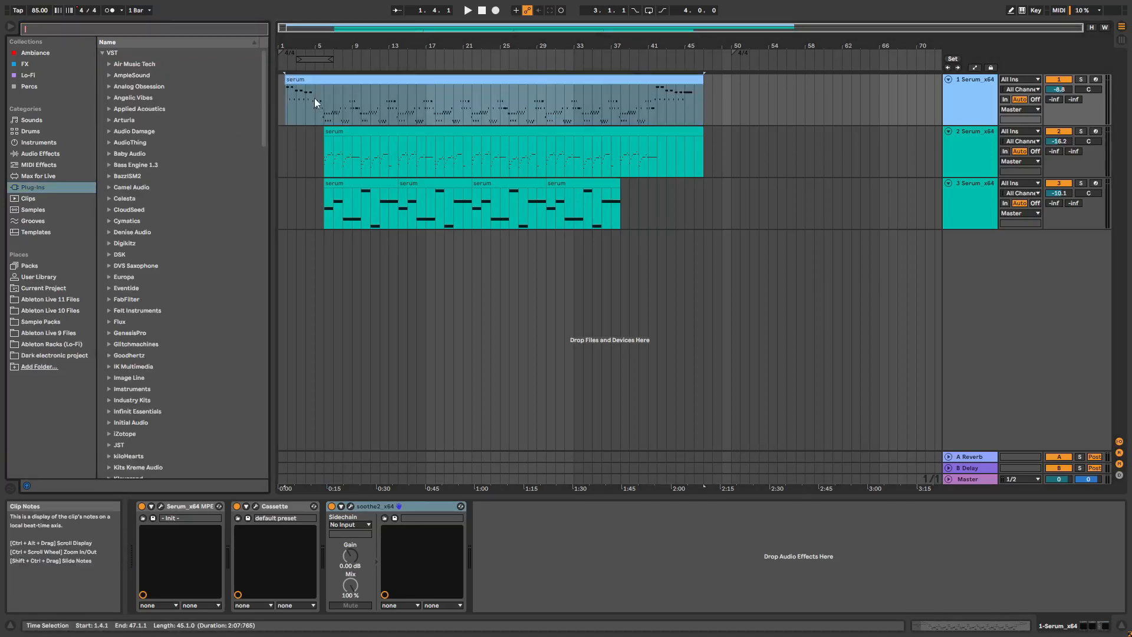